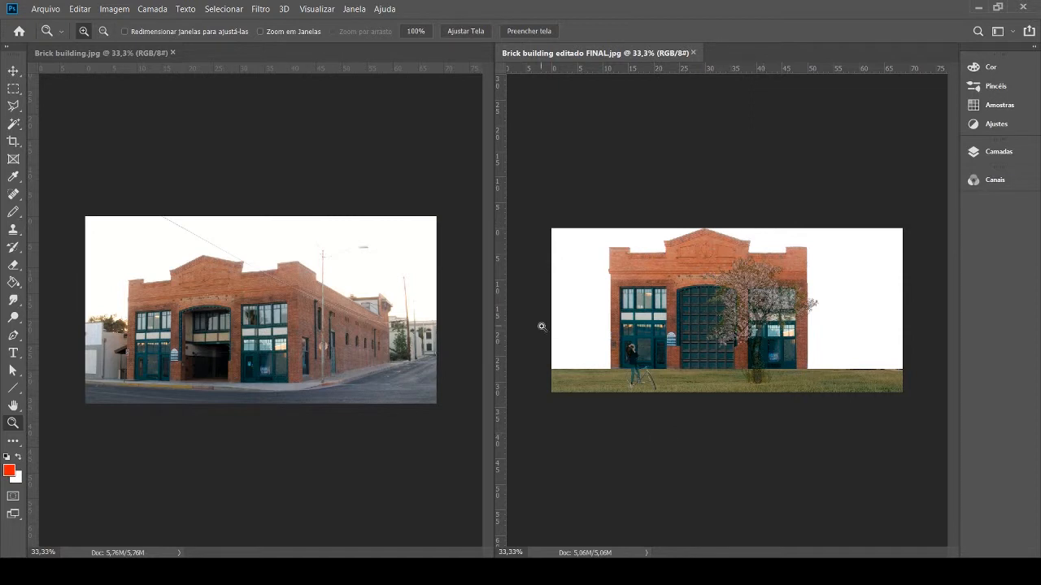
Step: Inspect the edited reference image beside the original building photo and close Brick building editado FINAL.jpg
drag(495, 336, 340, 351)
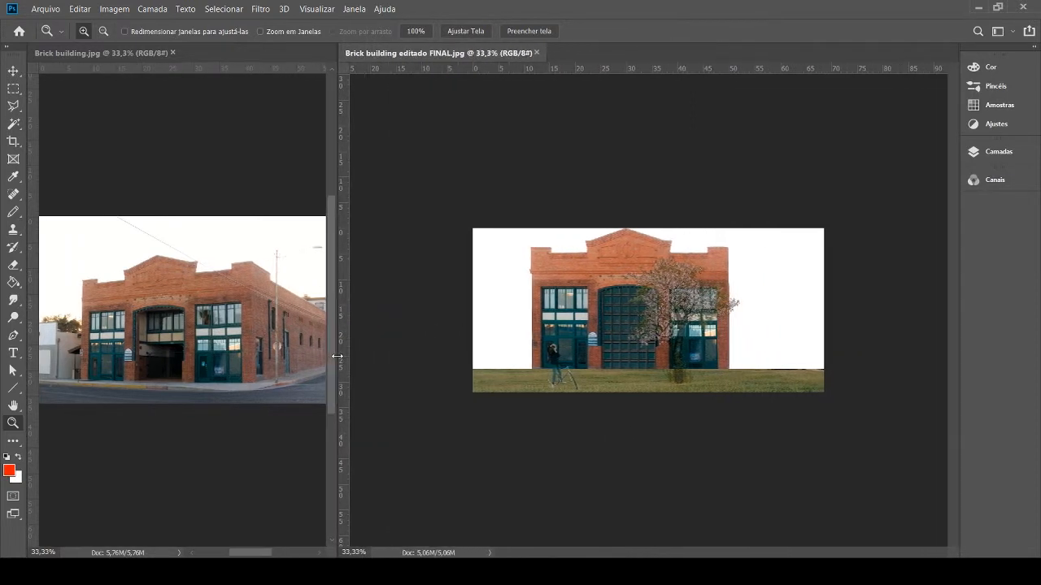
click(451, 439)
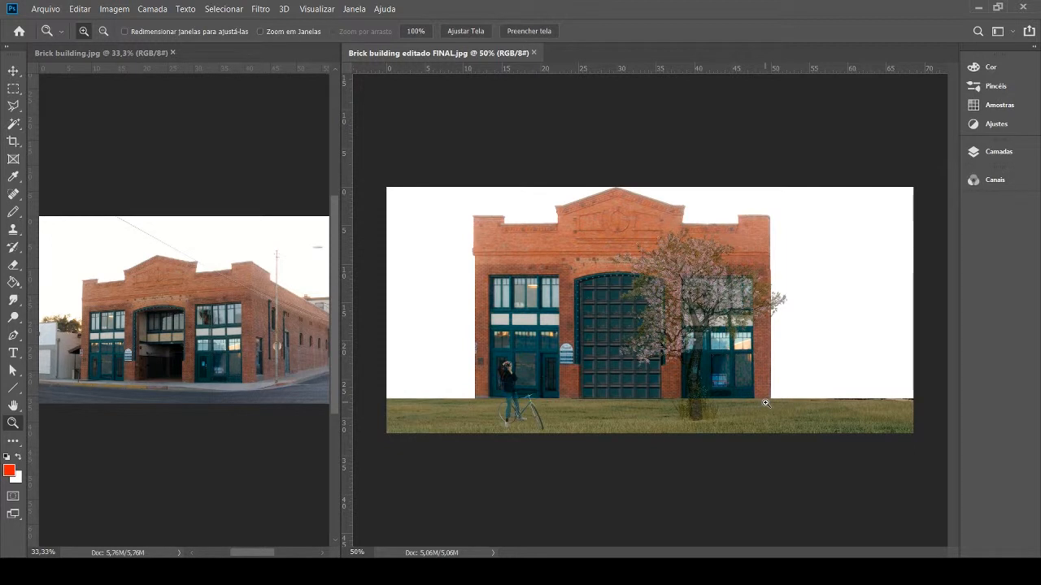
click(534, 53)
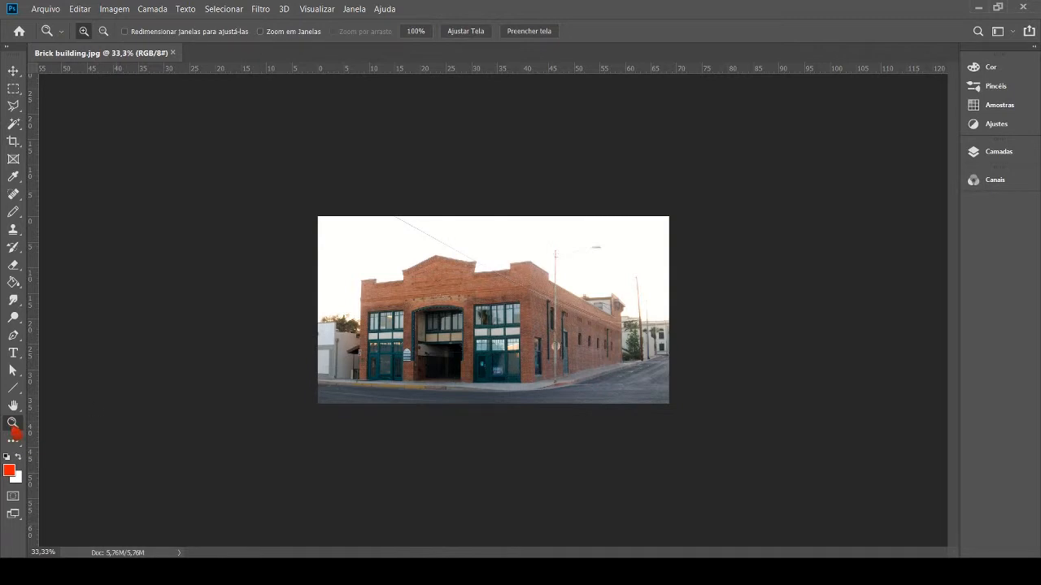
click(479, 34)
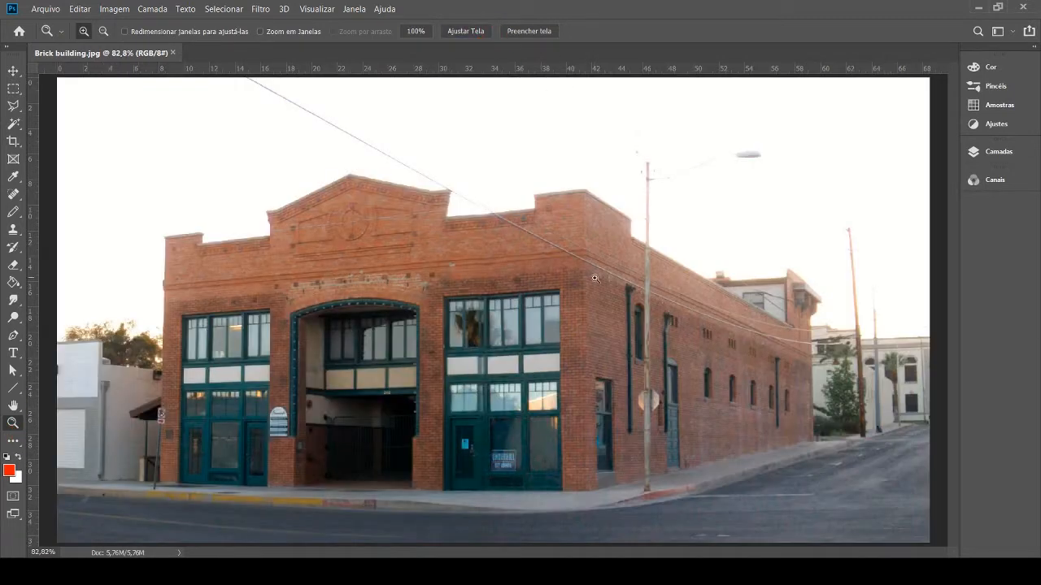
alt+click(602, 330)
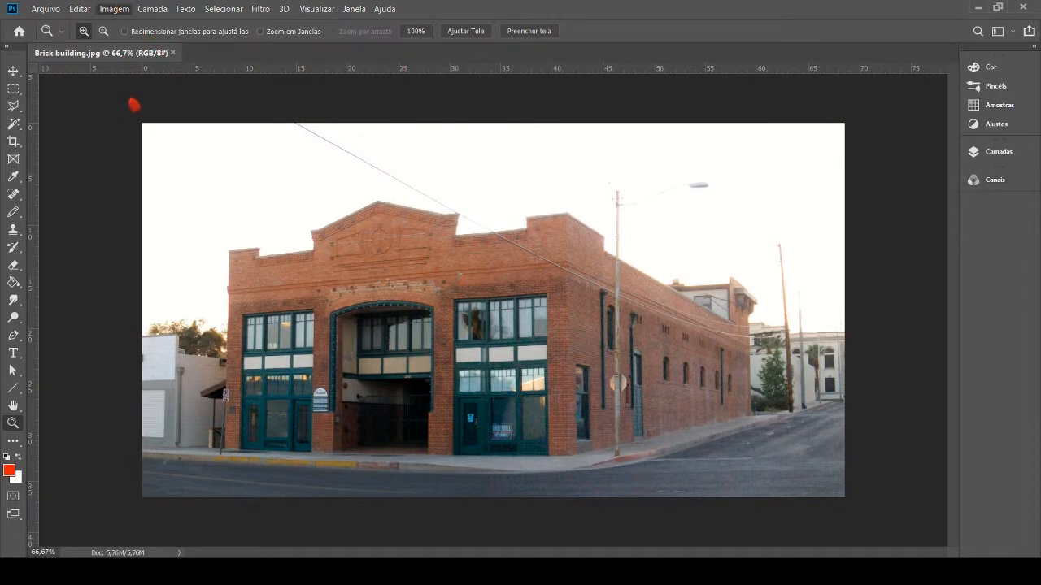
Step: Set the building image's resolution to 200 pixels per inch with resampling turned off
key(ctrl+alt+i)
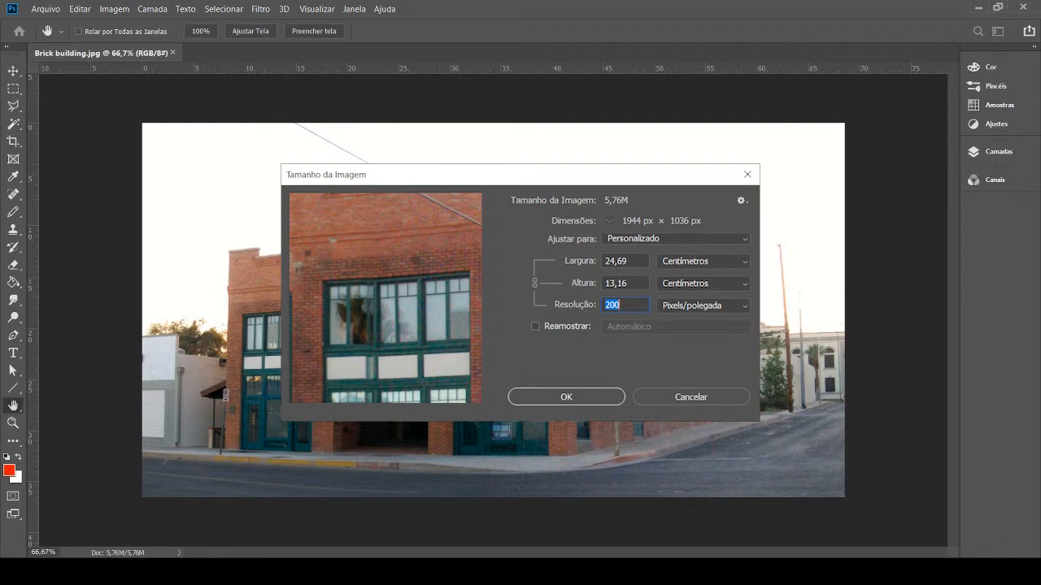
key(Return)
key(z)
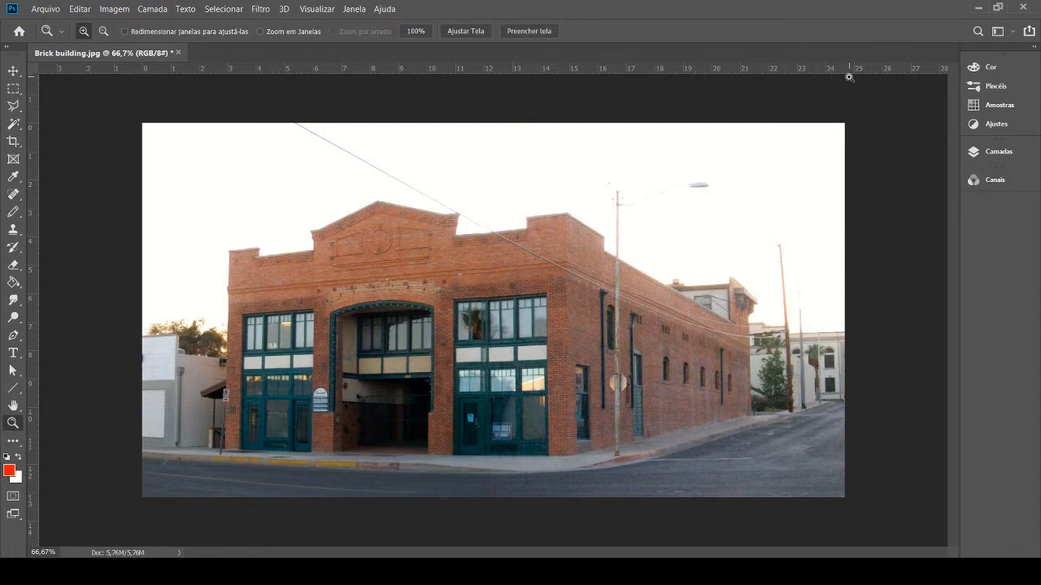
Step: Duplicate the background layer as a layer named Fundo and hide the original background
click(992, 159)
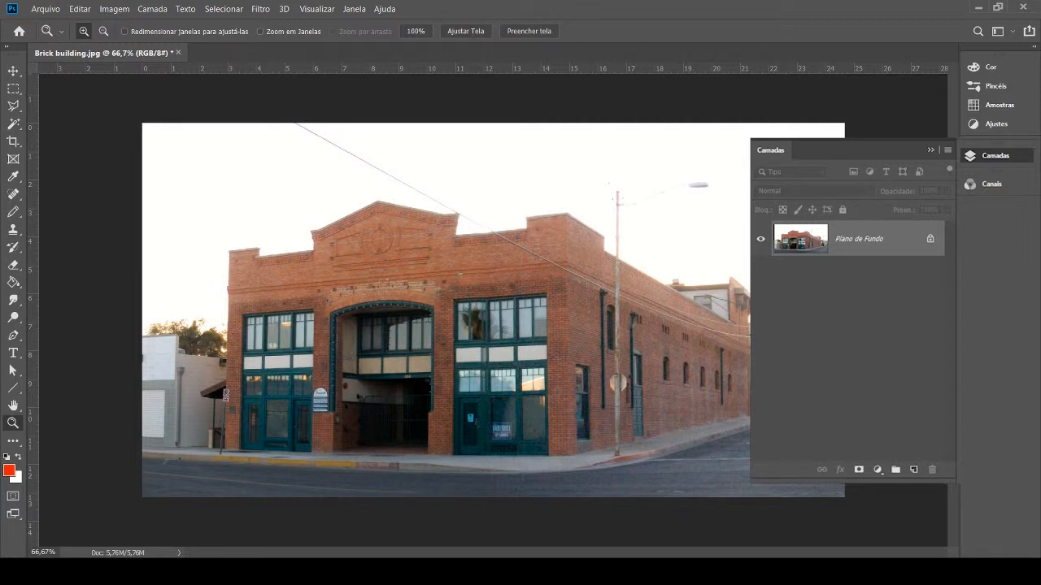
right_click(868, 244)
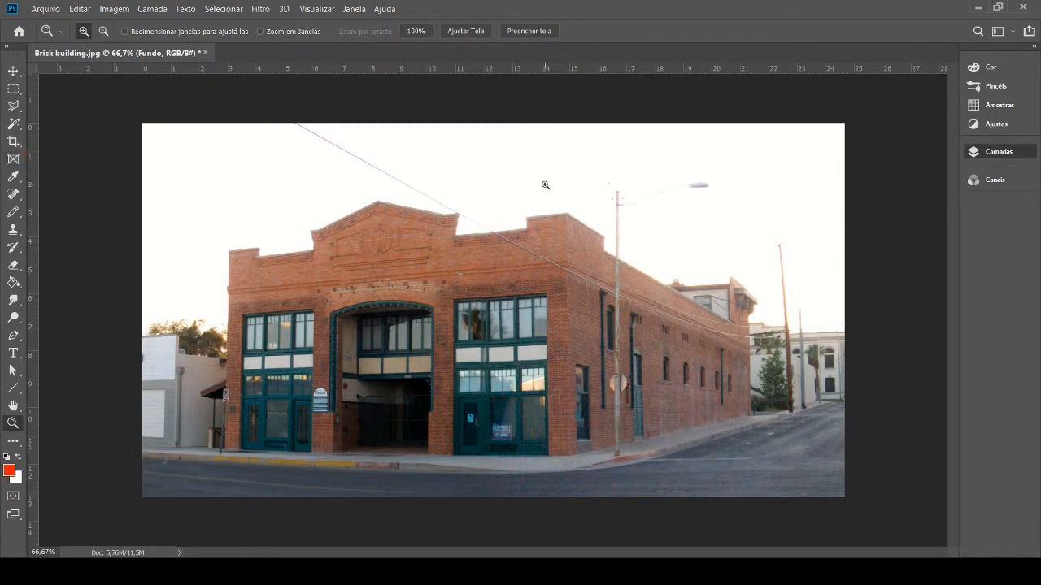
Step: Outline the building's front façade with a four-sided Polygonal Lasso selection, leaving some sky above the roofline
click(13, 107)
click(220, 452)
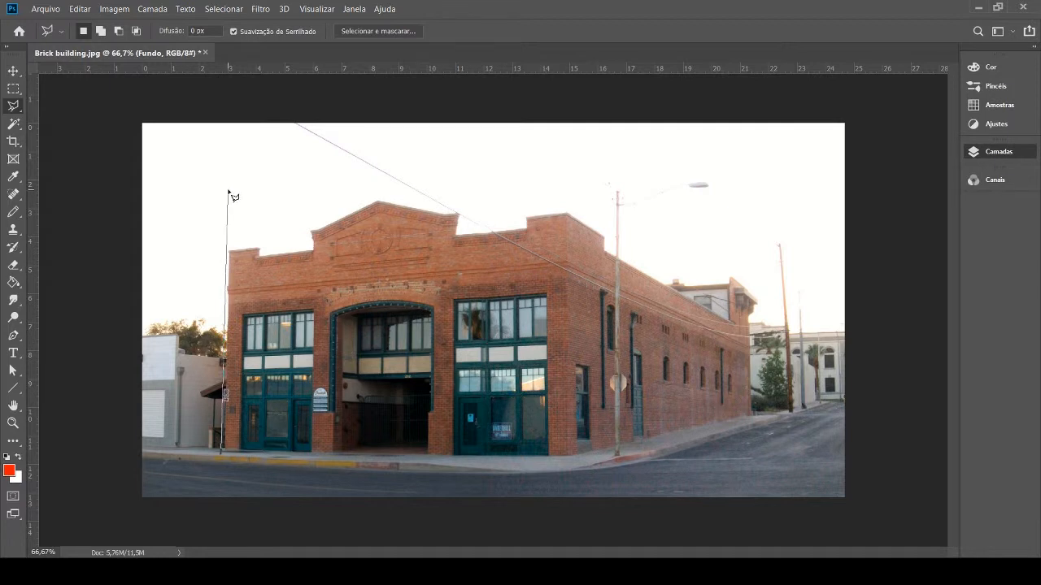
click(229, 191)
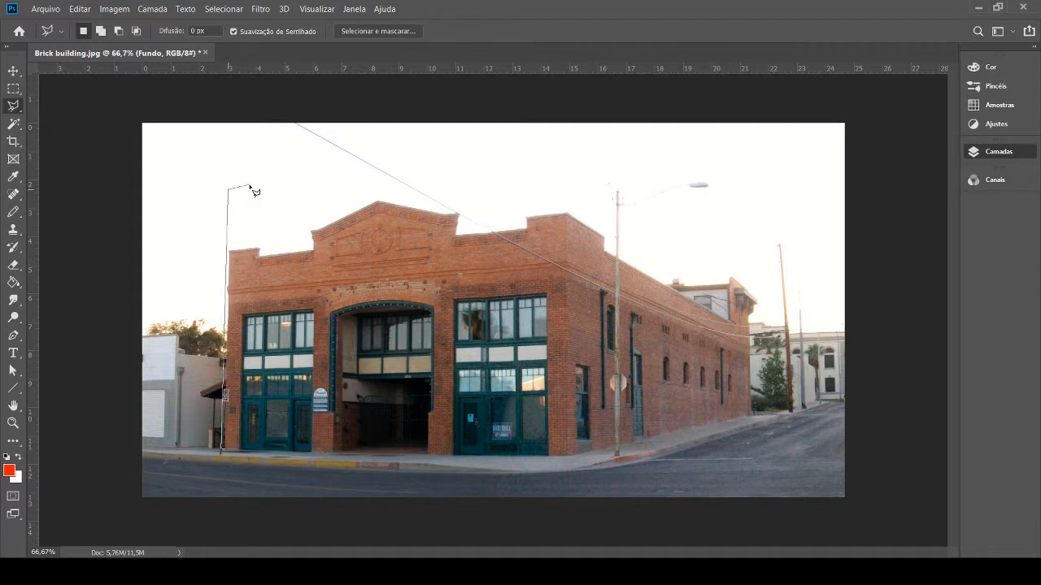
click(572, 159)
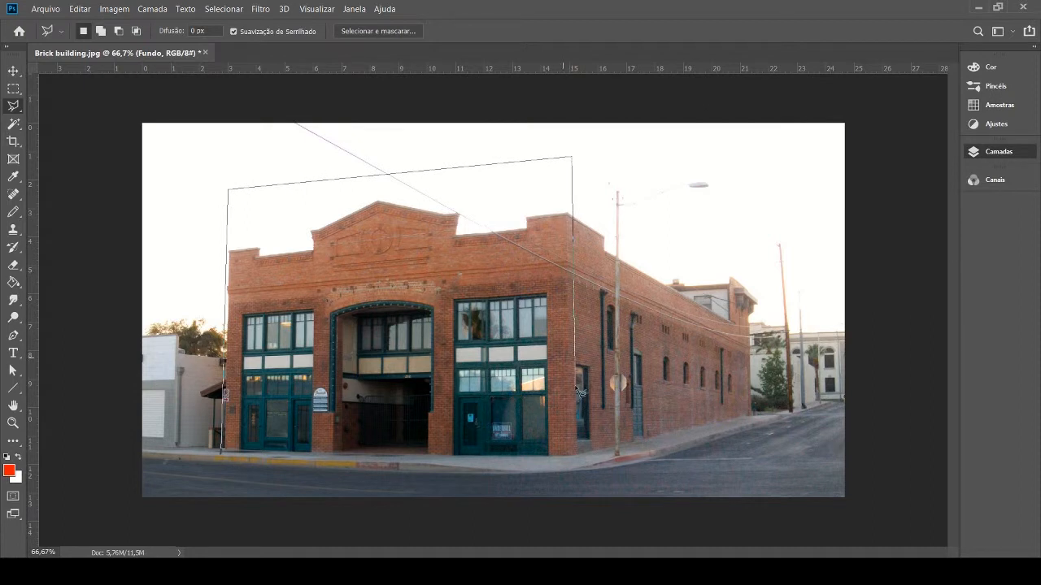
double_click(574, 465)
Step: Place a vertical guide near the façade's left edge at about 3.6 cm and a horizontal guide below its base at about 12 cm
scroll(574, 465, down, 1)
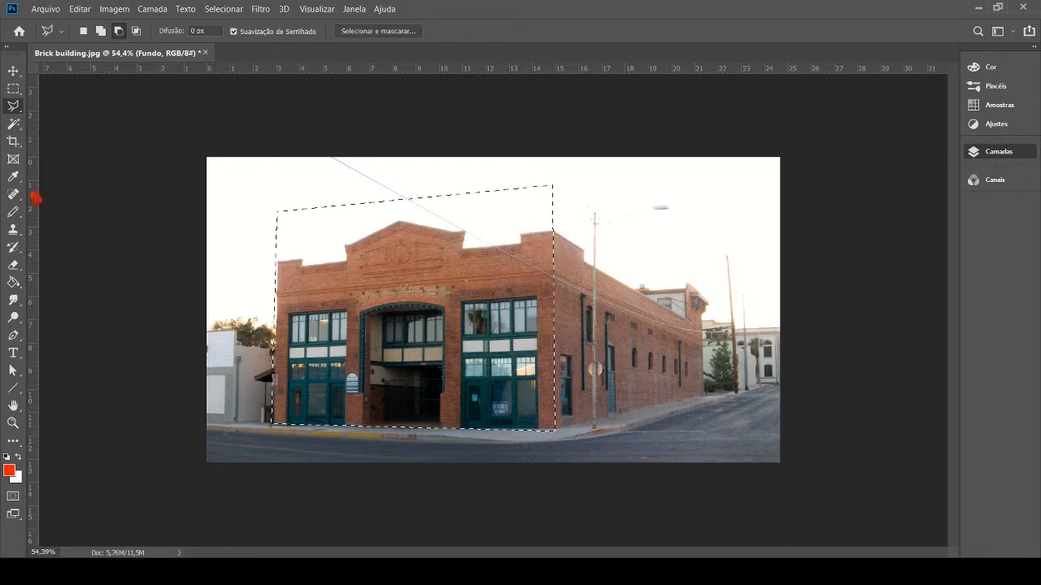
drag(36, 198, 291, 230)
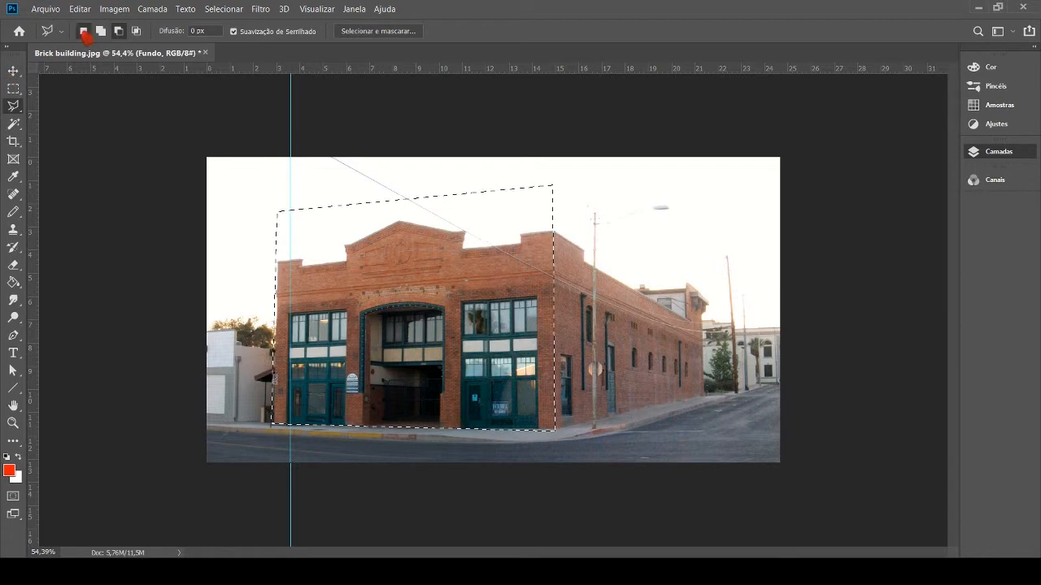
click(13, 72)
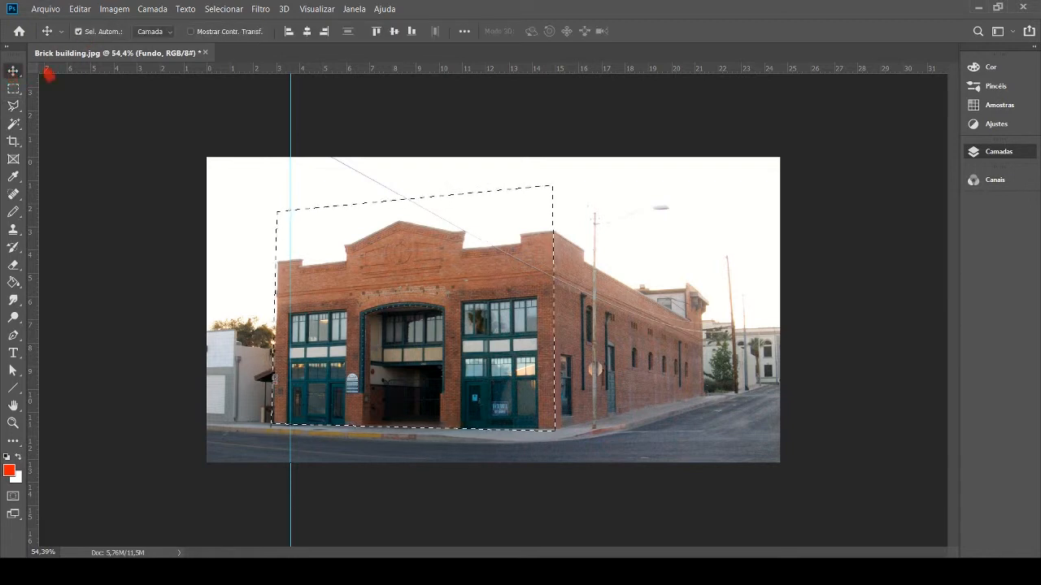
drag(158, 73, 114, 440)
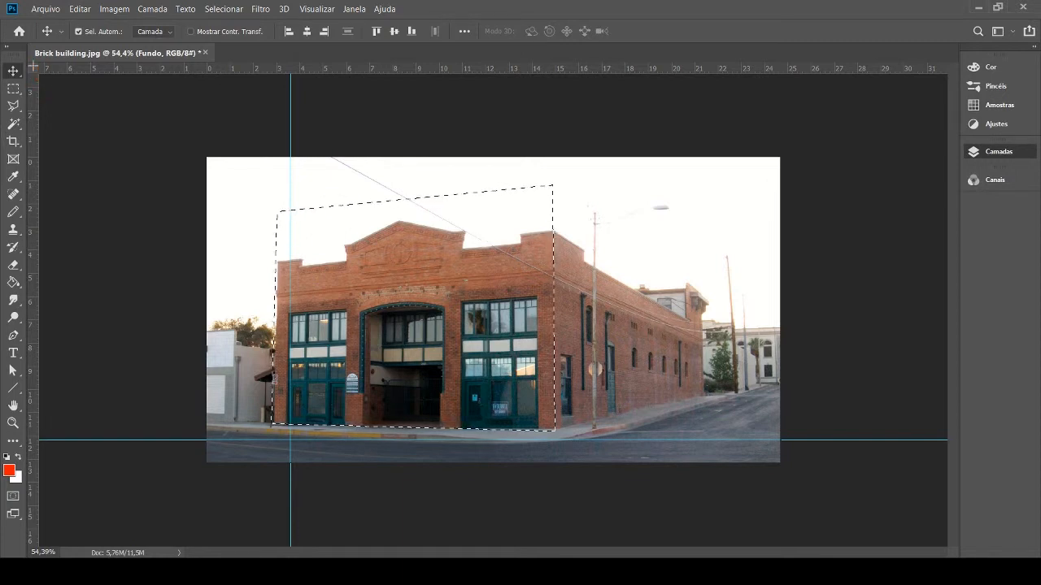
Step: Move the rulers' zero origin to the intersection of the vertical and horizontal guides
drag(32, 67, 292, 440)
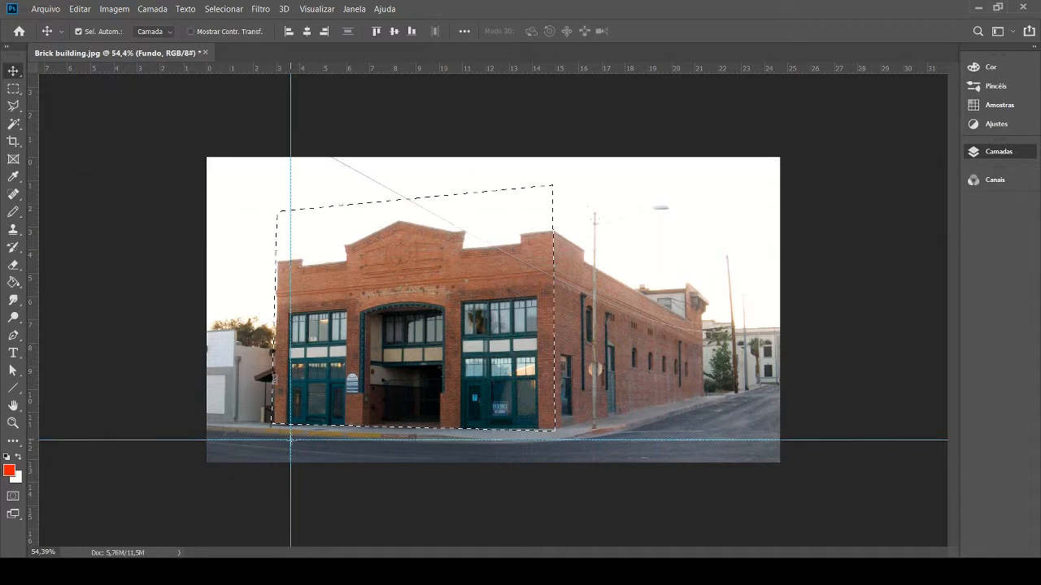
drag(290, 440, 291, 441)
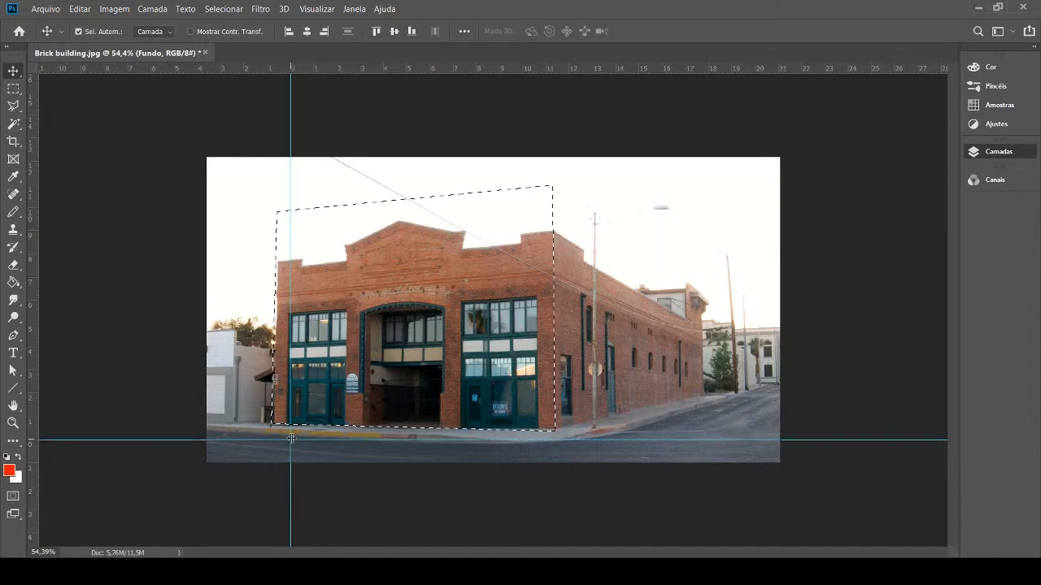
drag(290, 134, 294, 75)
click(31, 445)
Step: Add a vertical guide at 14 cm and a horizontal guide at 10 cm from the new origin to frame the façade
drag(32, 134, 617, 109)
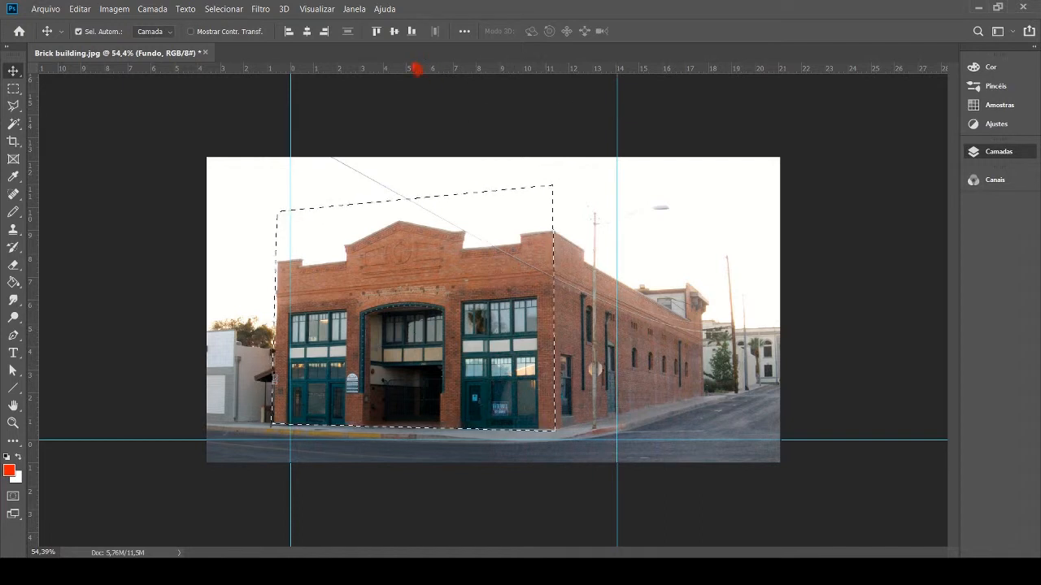
drag(416, 69, 413, 208)
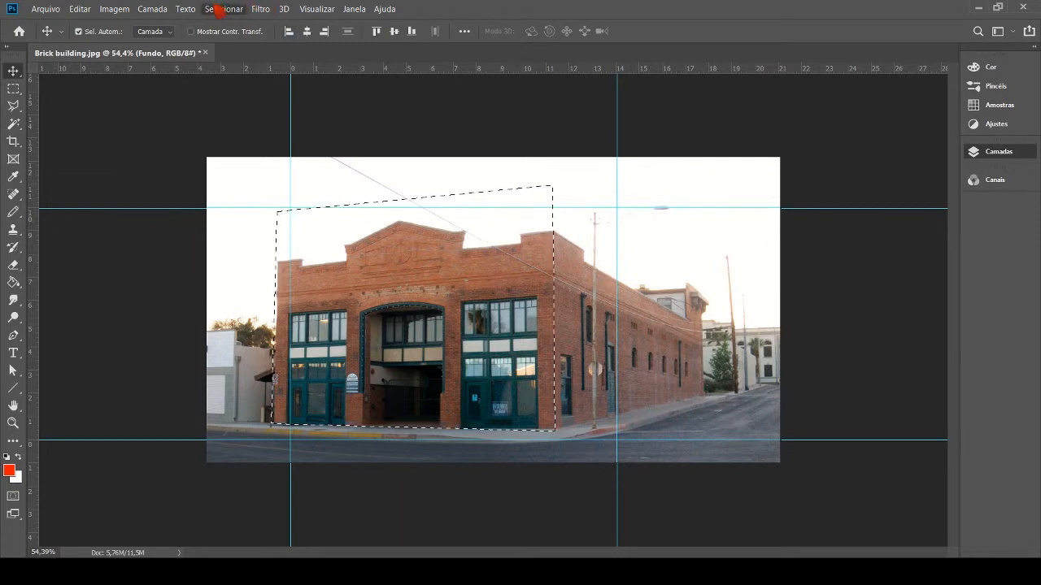
Step: Invert the selection, delete everything around the front façade, and invert the selection back to the façade
click(235, 63)
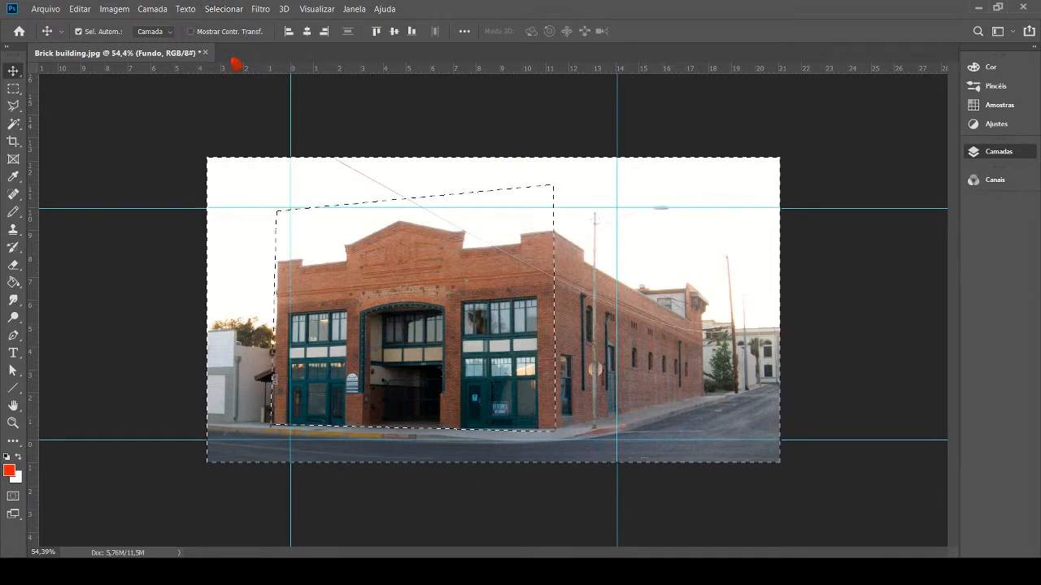
key(Delete)
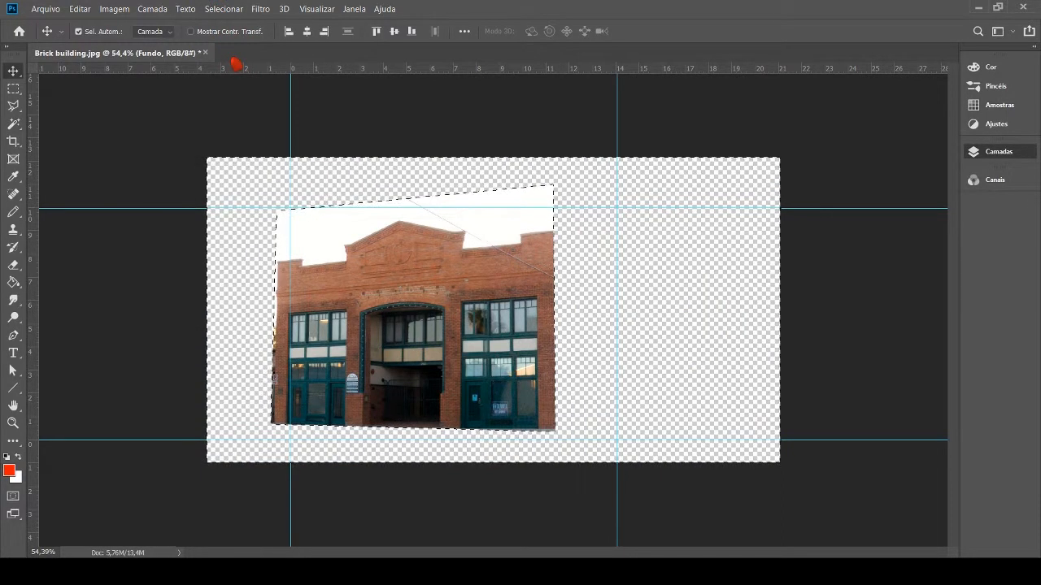
click(231, 10)
click(242, 66)
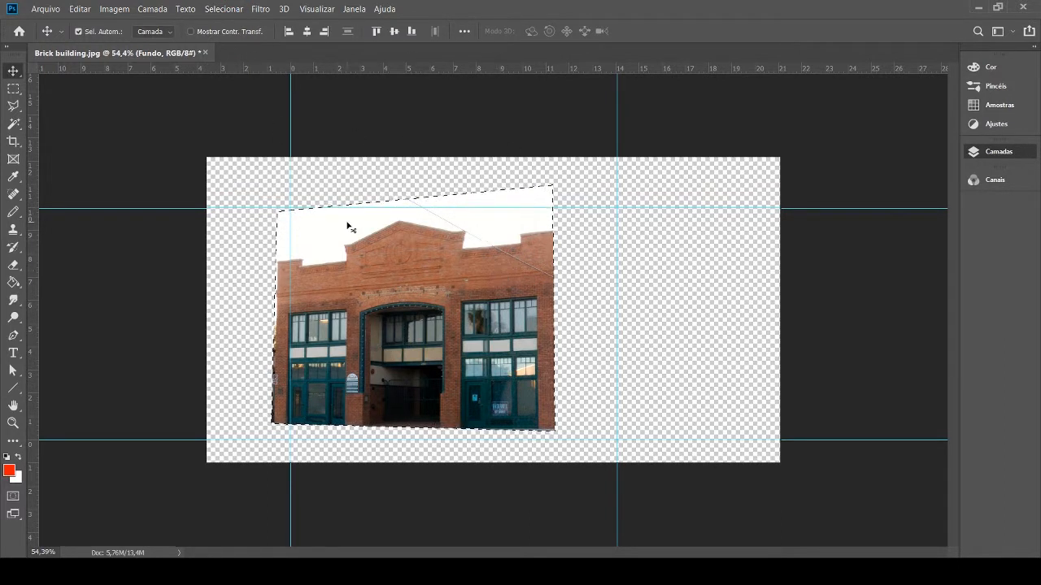
Step: Distort the selected façade by its four corners to straighten its perspective and fit it to the 14 by 10 cm guide frame
click(77, 9)
mouse_move(101, 305)
click(301, 361)
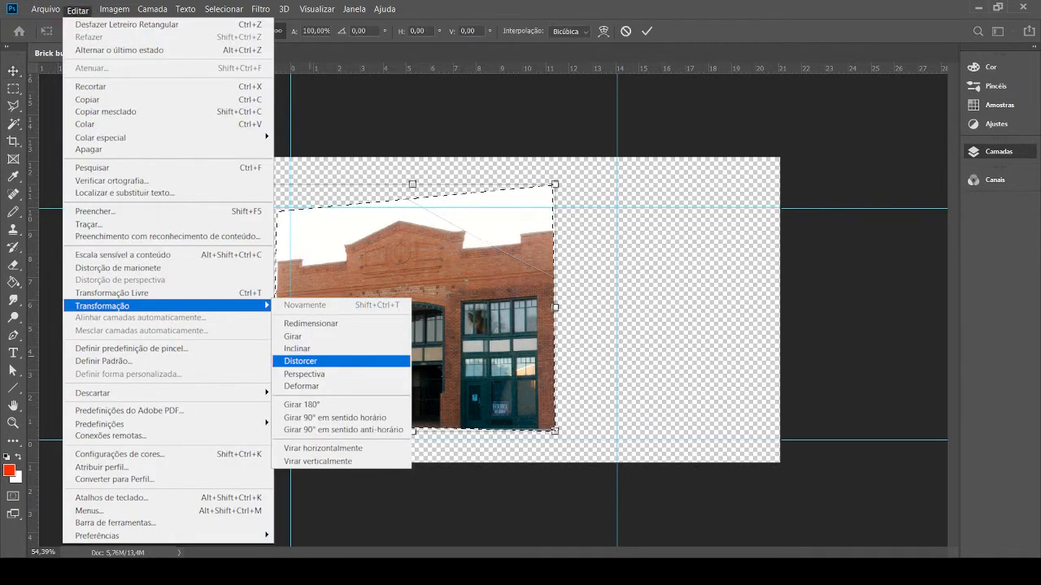
drag(555, 185, 624, 201)
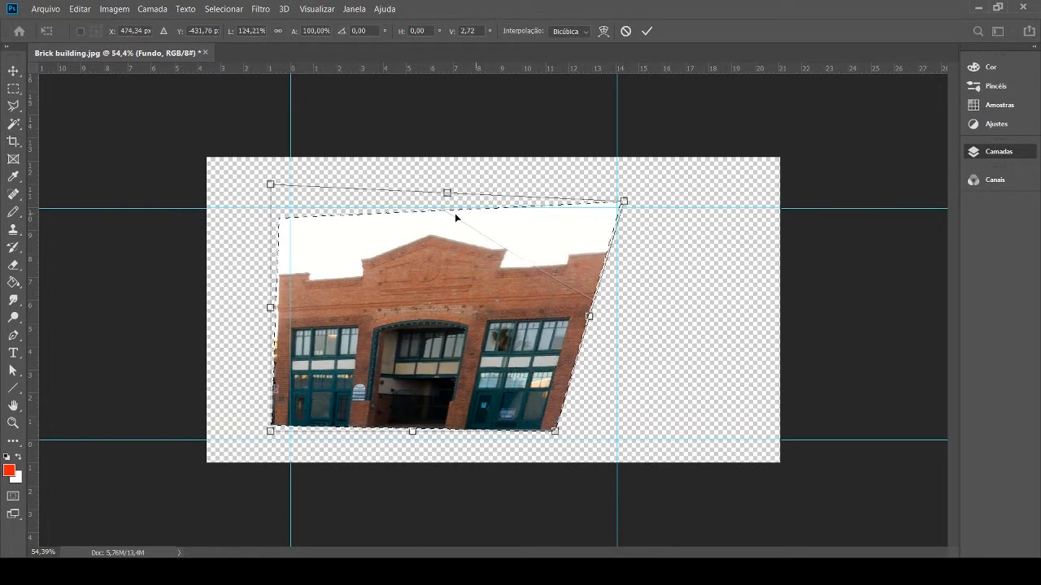
mouse_move(270, 184)
mouse_down()
mouse_move(288, 192)
mouse_move(284, 176)
mouse_up()
drag(270, 431, 288, 445)
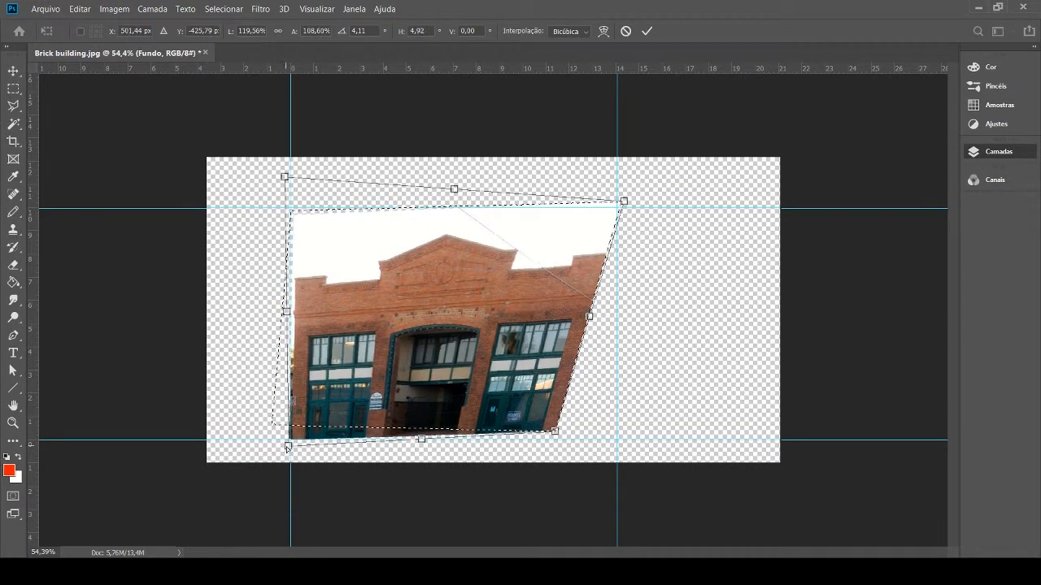
drag(554, 433, 613, 439)
key(Return)
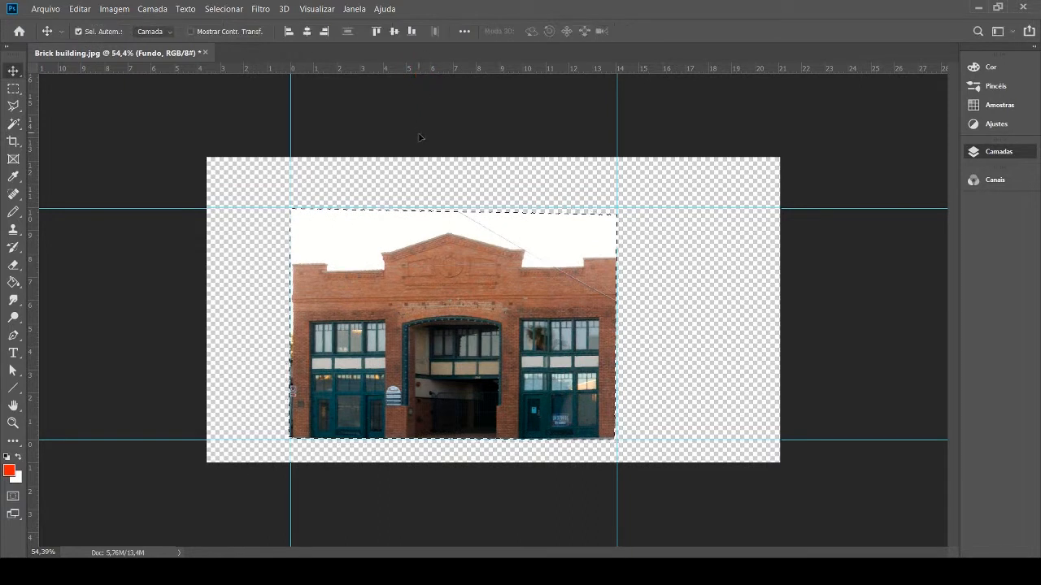
Step: Add a horizontal guide at about 8.2 cm, distort the façade again to level its roofline along the guide, and deselect it
drag(395, 69, 358, 260)
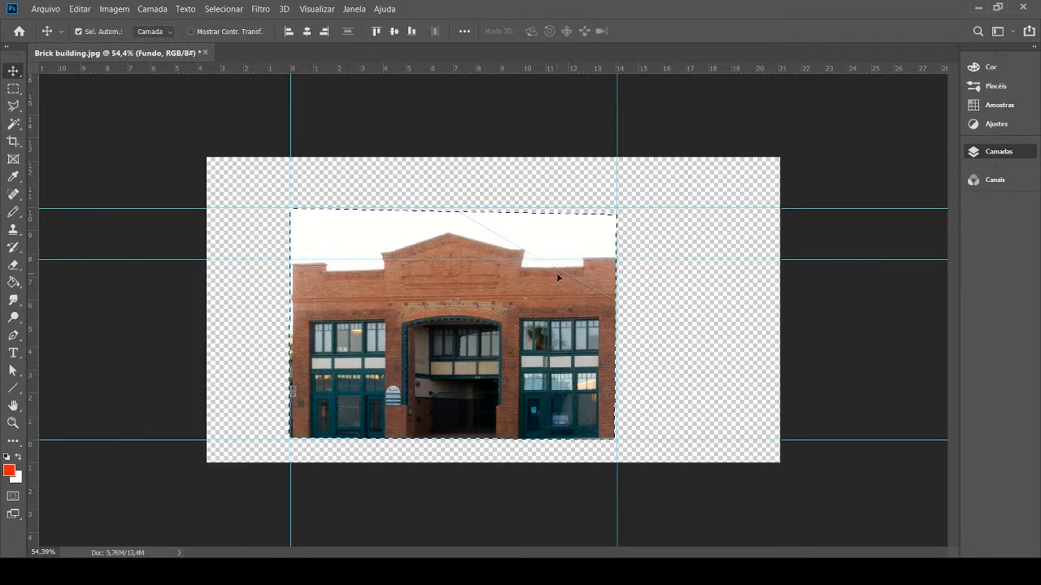
drag(337, 259, 339, 250)
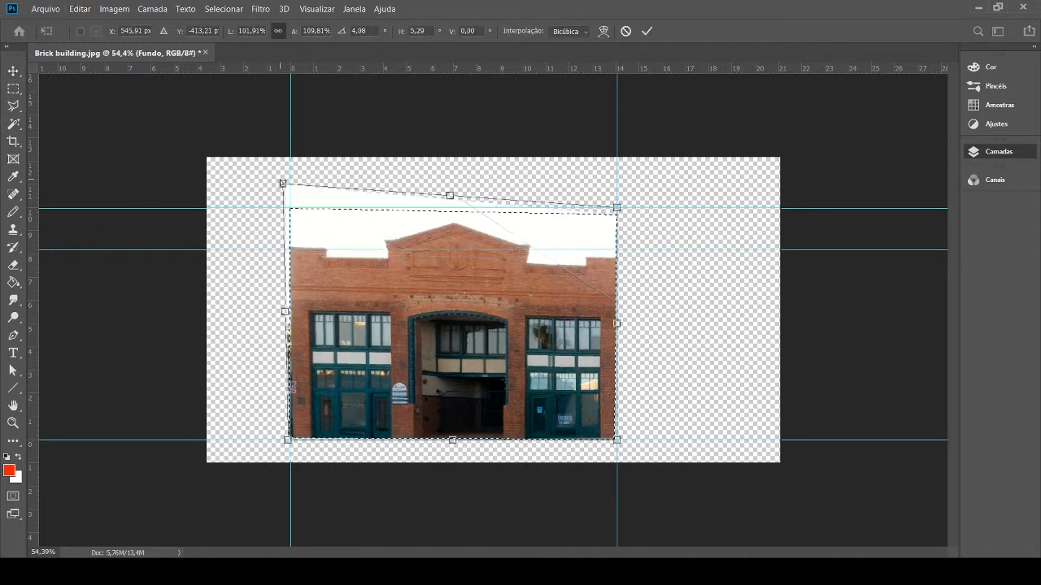
drag(284, 184, 283, 185)
drag(616, 208, 615, 185)
drag(283, 186, 283, 176)
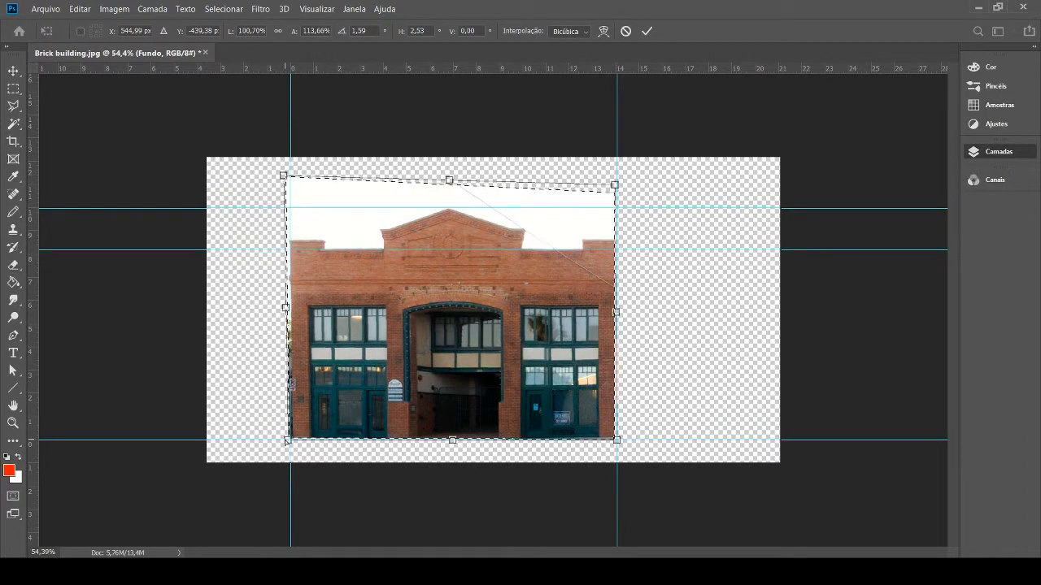
key(Return)
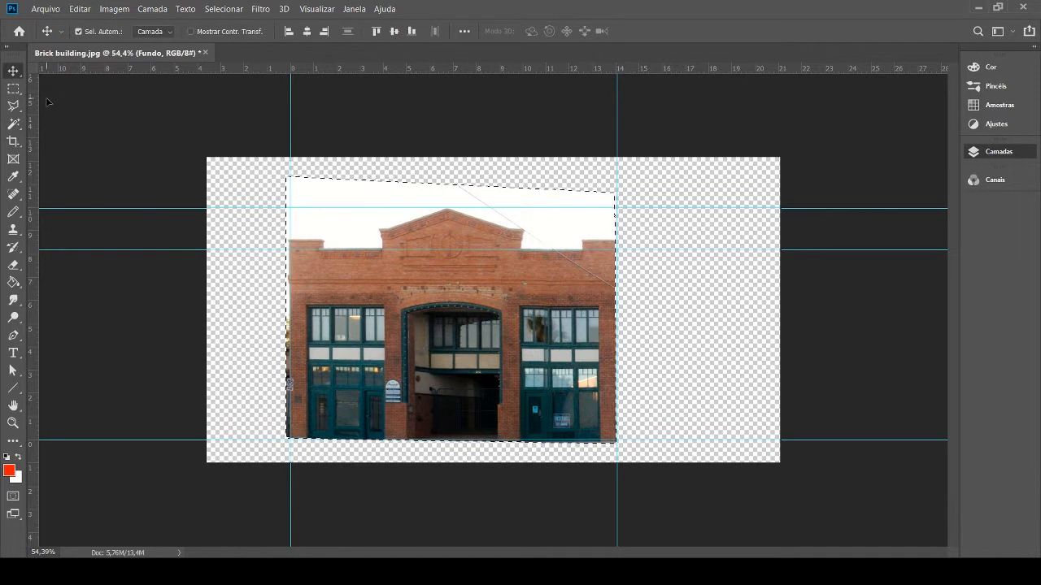
key(ctrl+d)
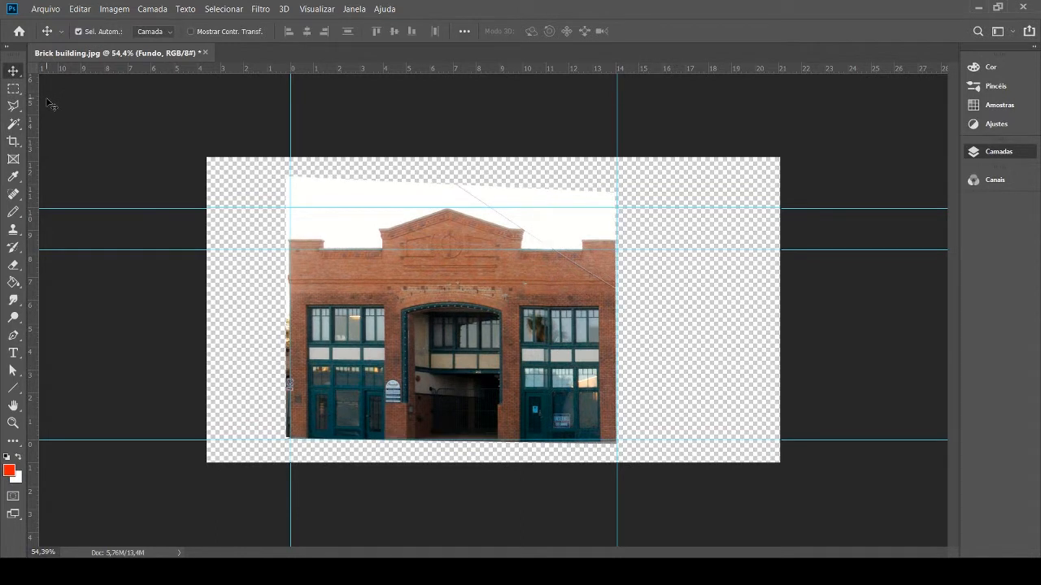
Step: Select the white sky on both sides of the overhead wire with the Magic Wand, delete it, and clear the selection
click(13, 126)
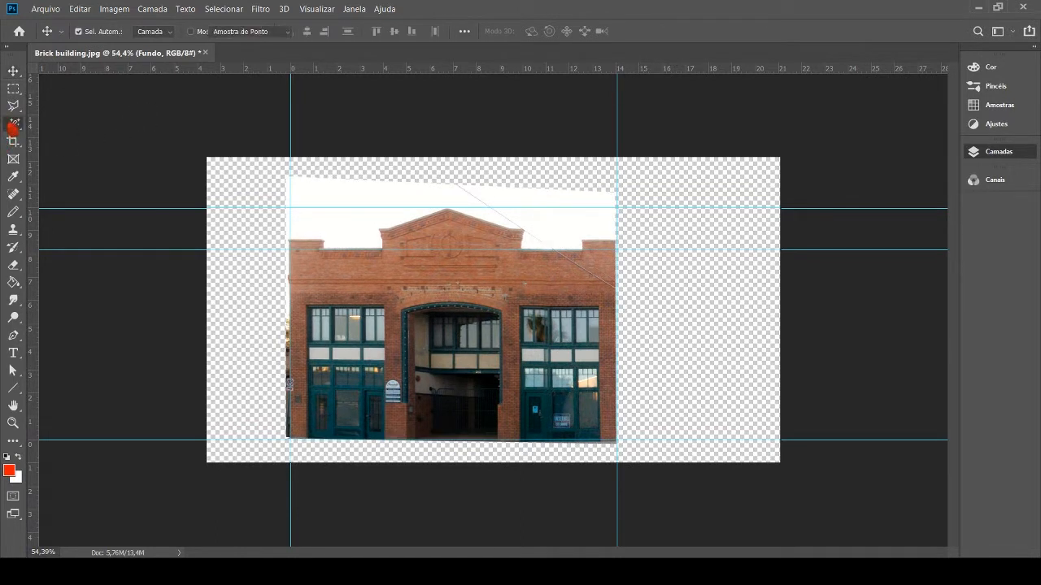
click(355, 232)
key(Delete)
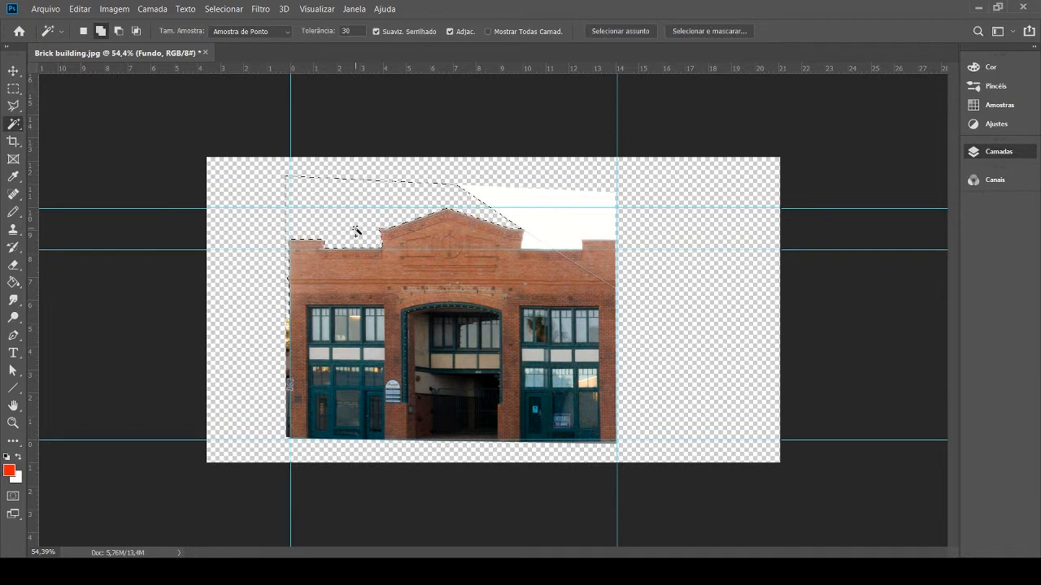
shift+click(488, 195)
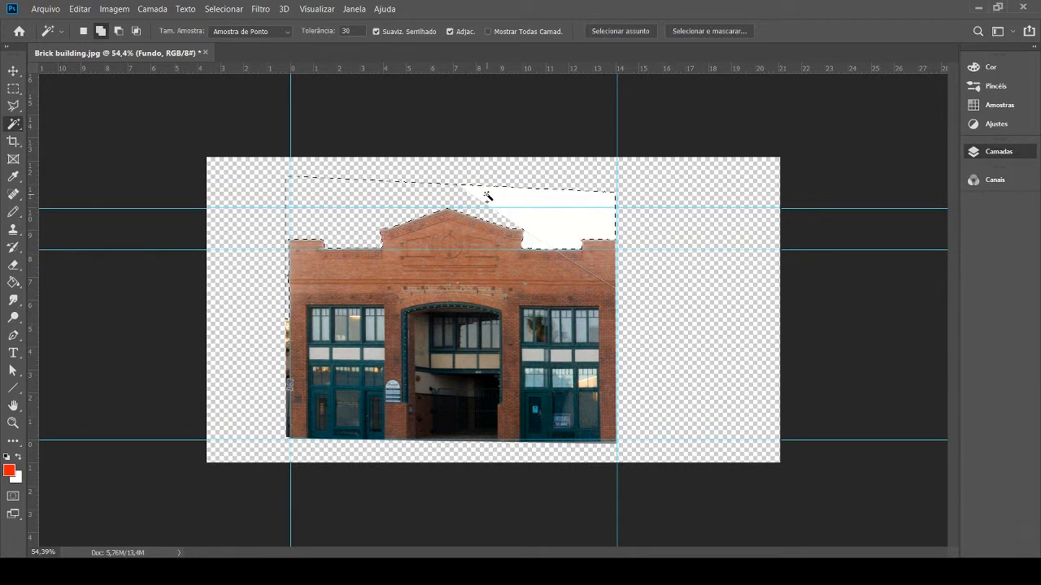
key(Delete)
key(ctrl+d)
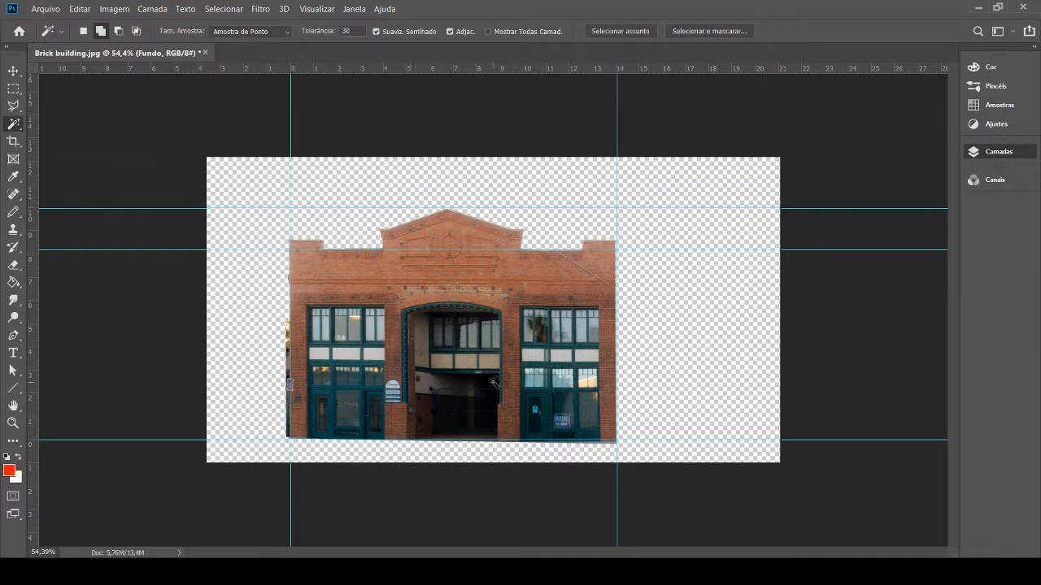
Step: Examine the straightened façade up close and compare it with the original perspective photo
click(13, 423)
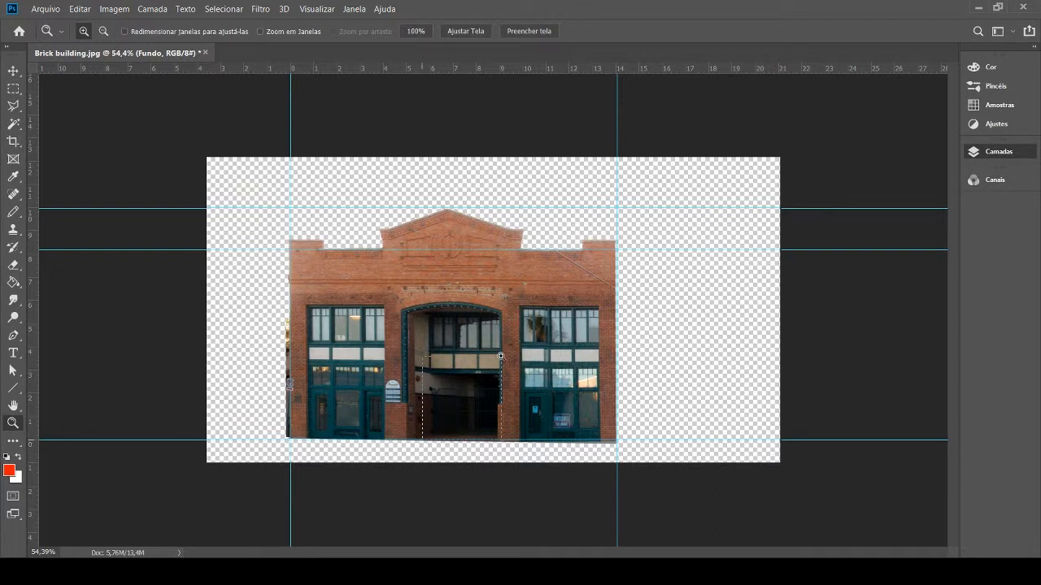
drag(515, 311, 516, 304)
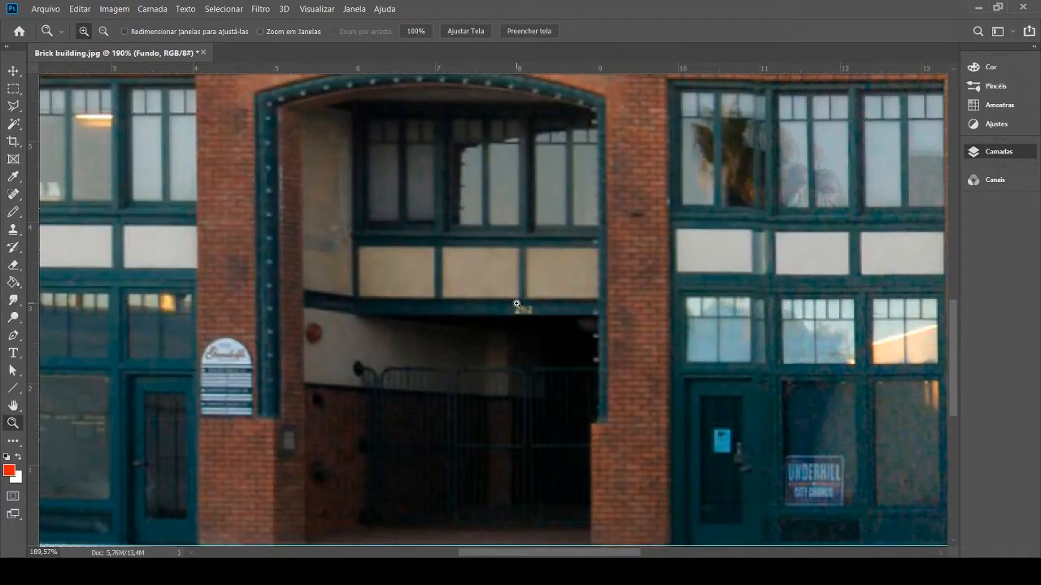
key(ctrl+1)
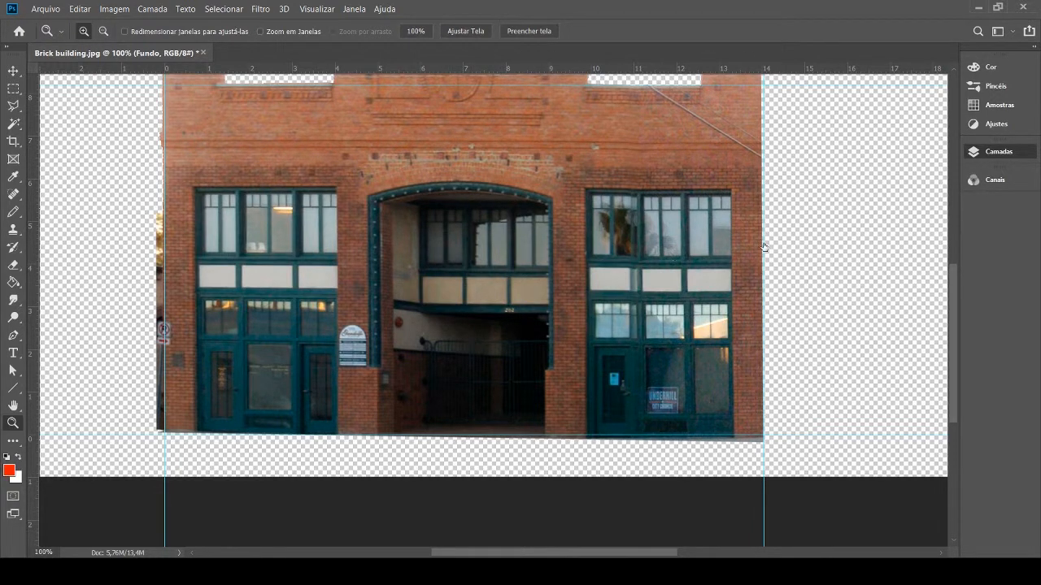
key(ctrl+z)
key(ctrl+z)
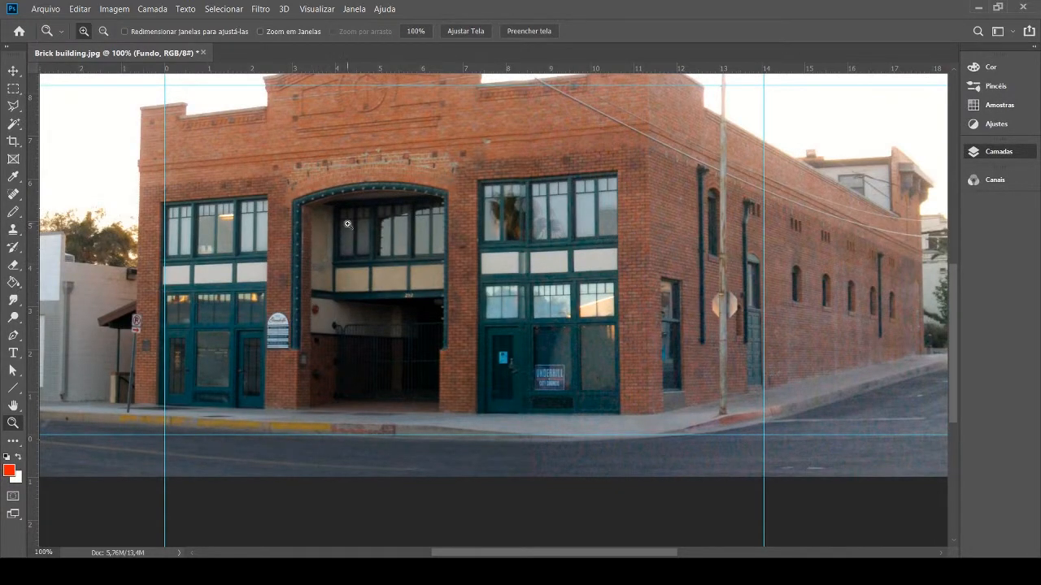
click(765, 236)
click(768, 264)
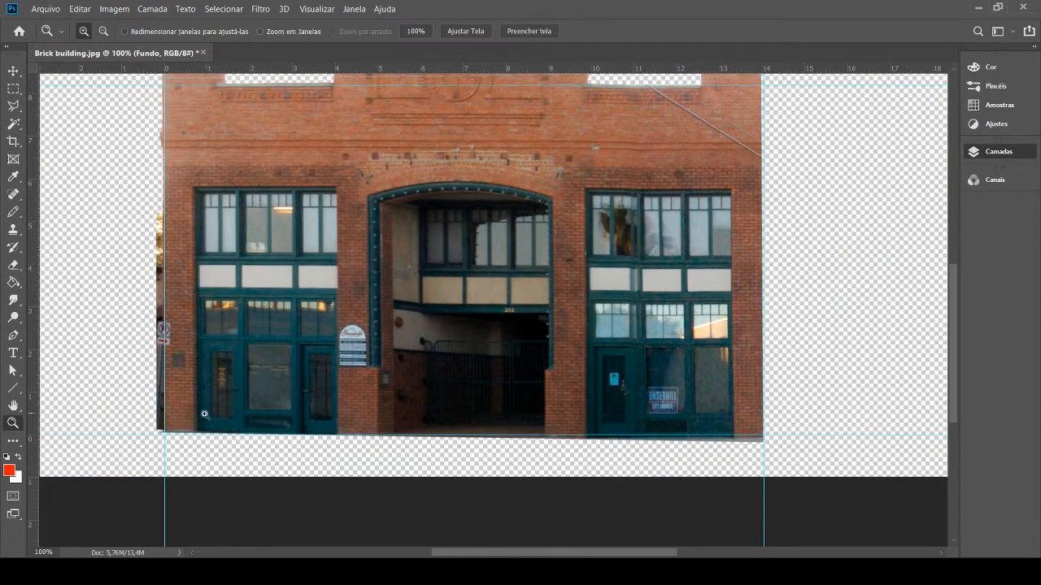
key(ctrl+0)
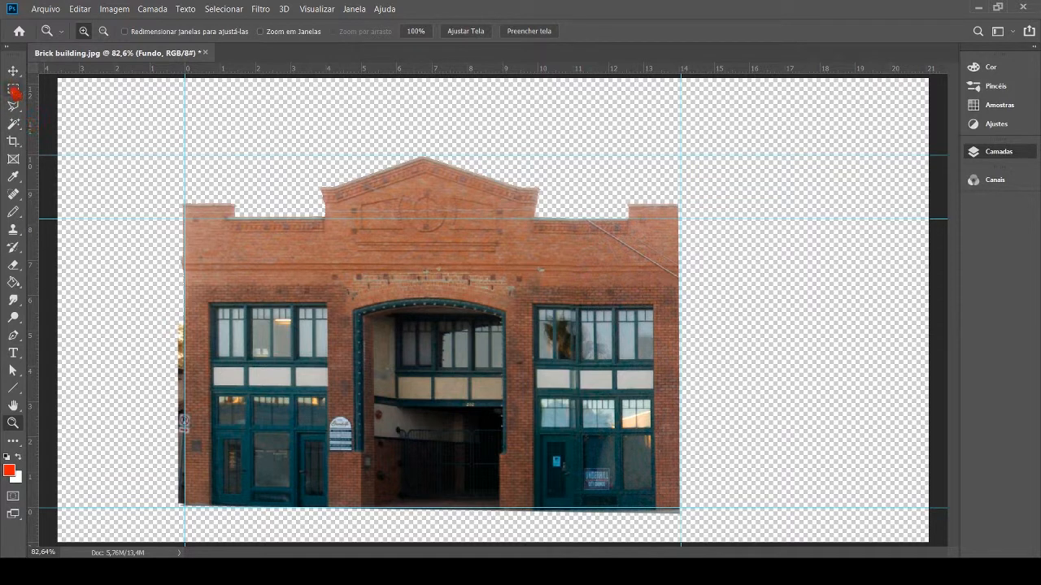
Step: Delete the leftover strips outside the 0 cm vertical guide and below the base guide using rectangular selections, and deselect
click(13, 88)
drag(151, 282, 186, 537)
key(Delete)
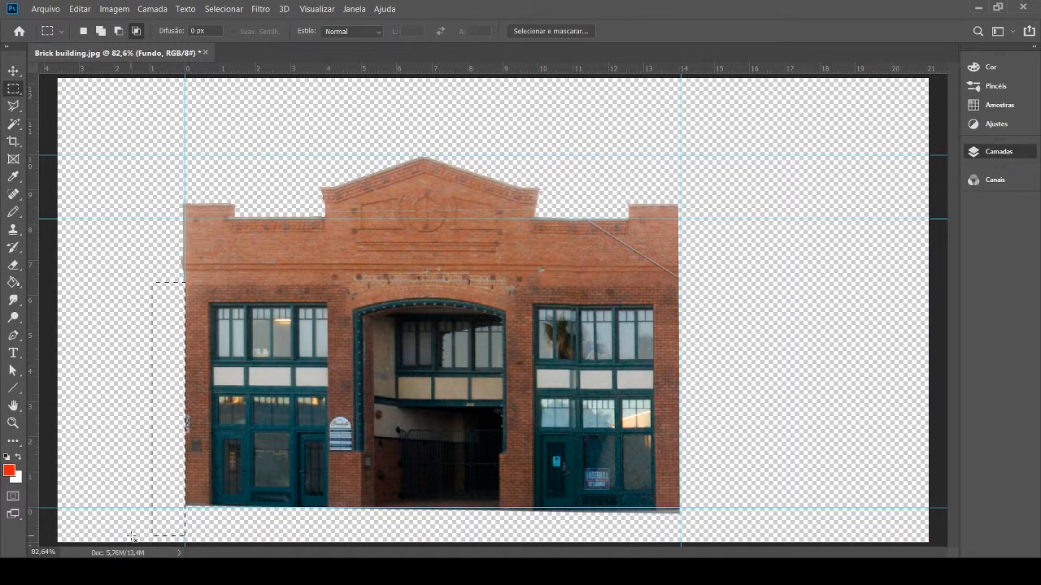
key(ctrl+d)
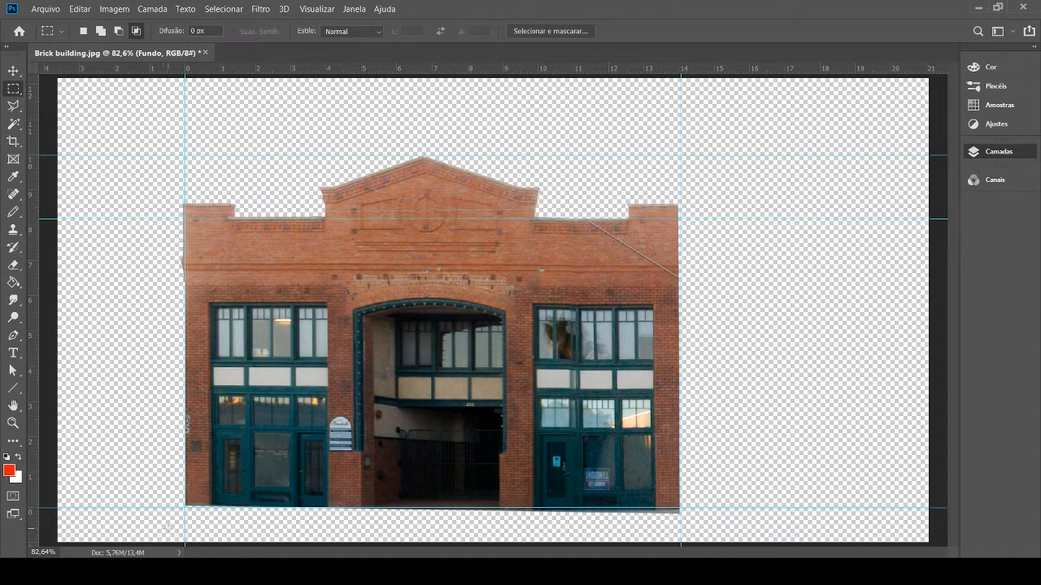
drag(168, 528, 722, 508)
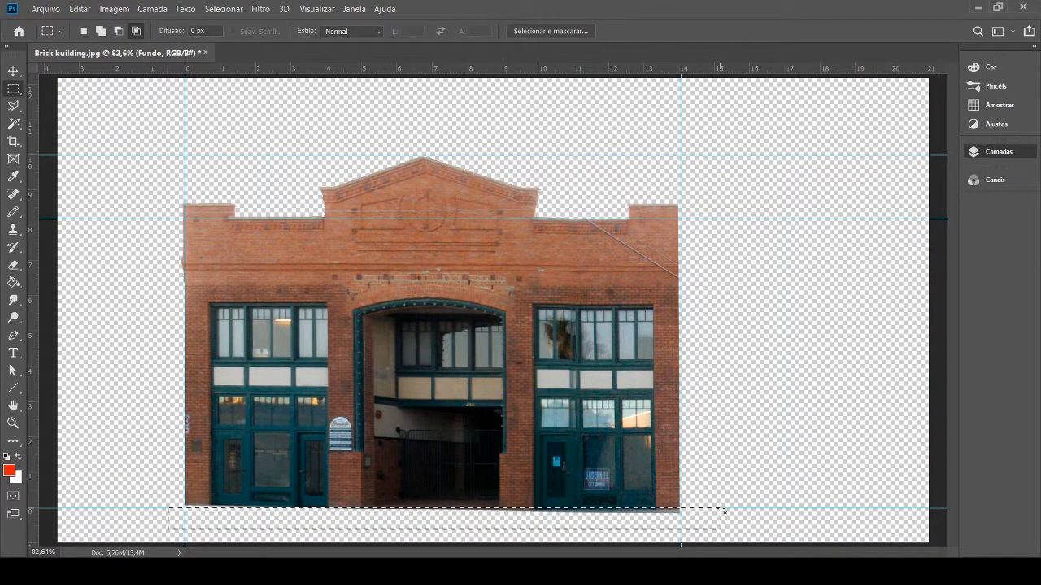
key(Delete)
key(ctrl+d)
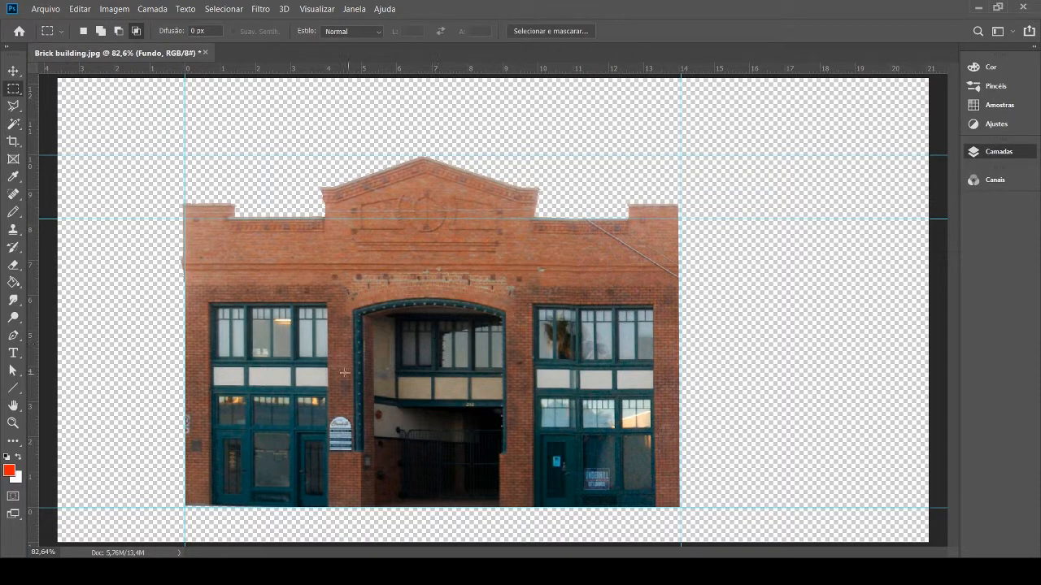
Step: Outline the central arched opening with the Polygonal Lasso, delete its contents, and clear the selection
key(l)
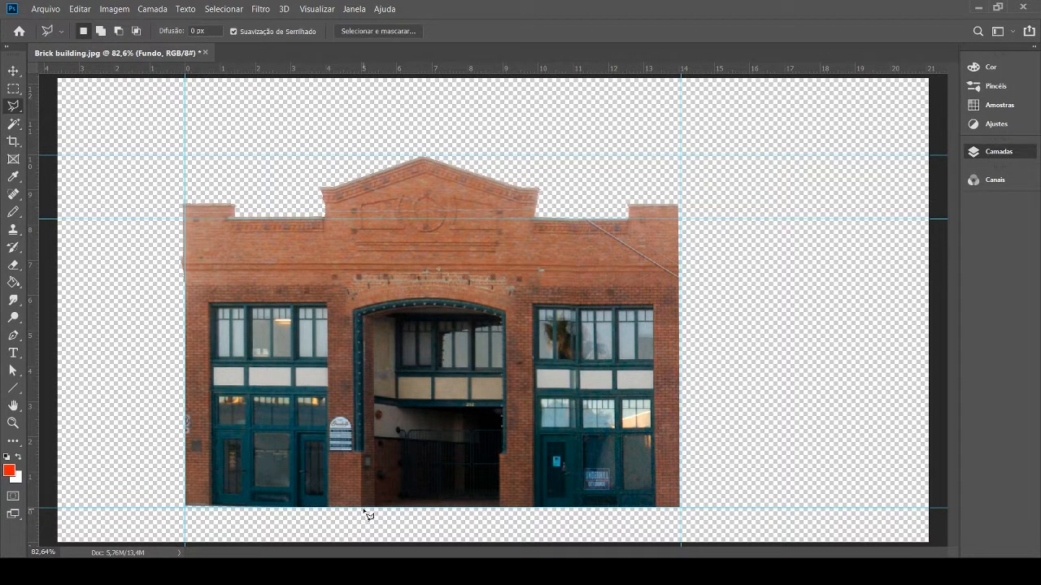
scroll(365, 518, up, 5)
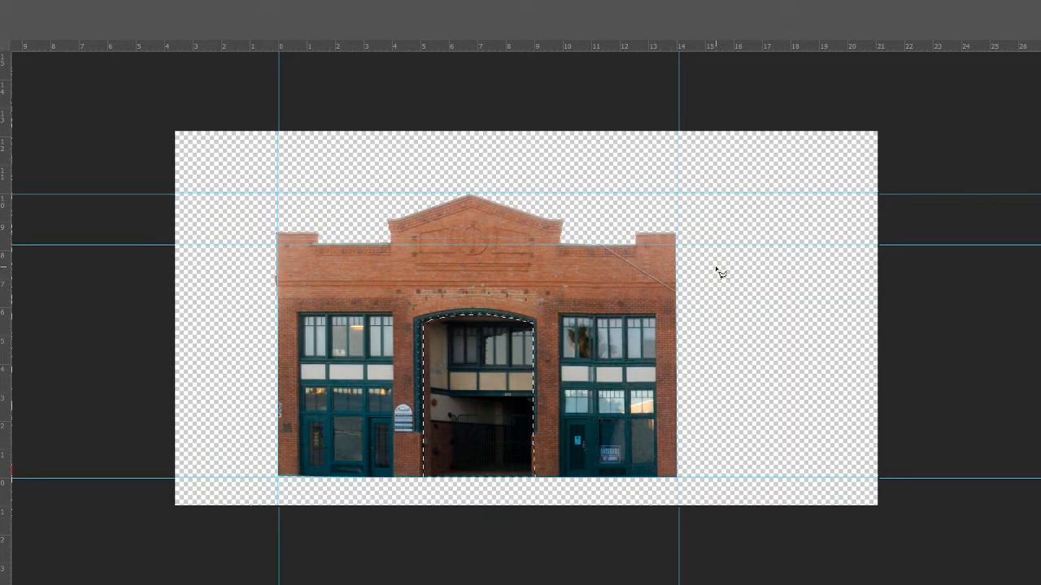
key(Delete)
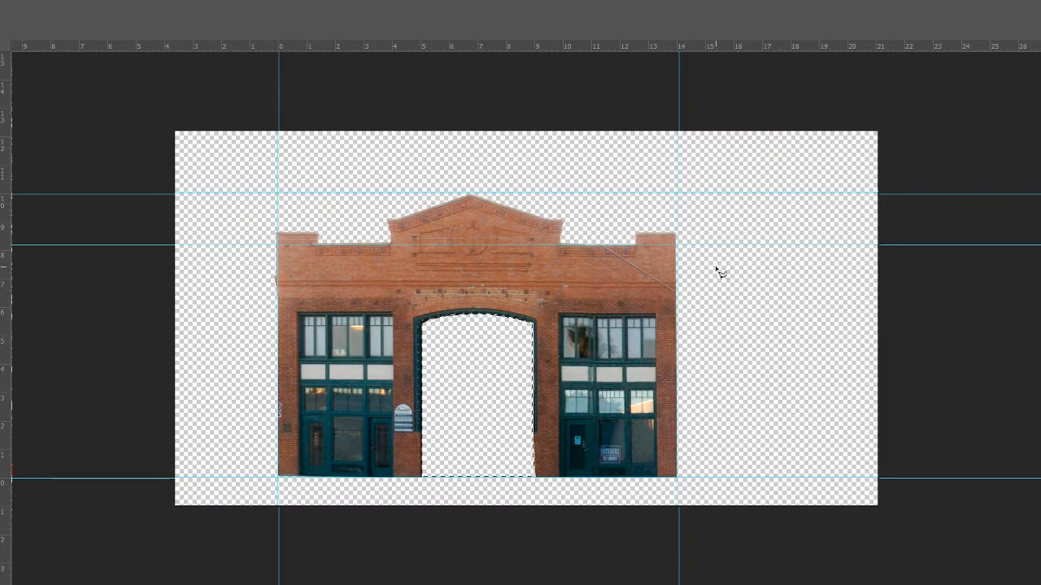
key(ctrl+d)
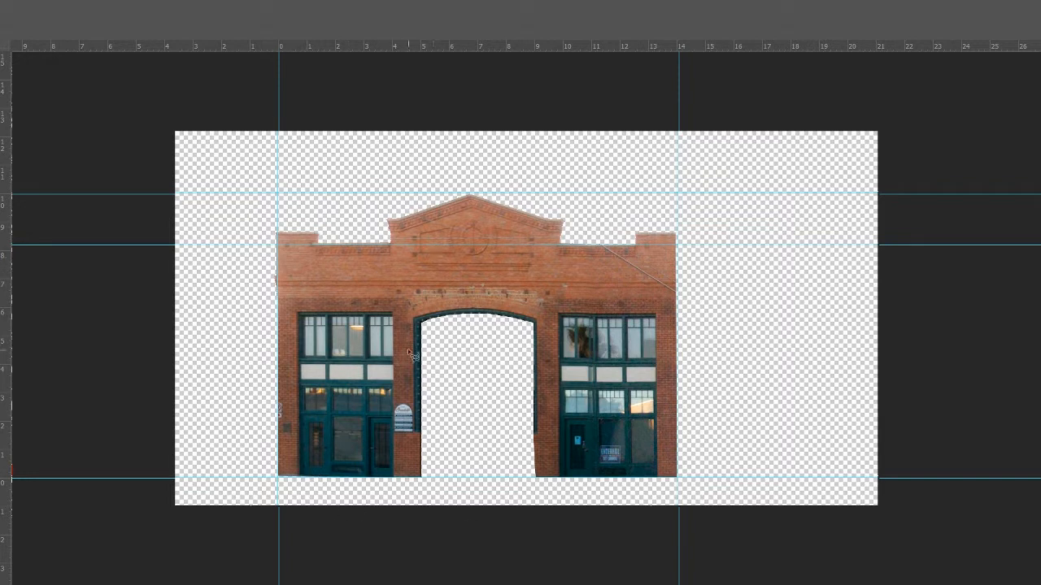
Step: Copy the entire high-rise window texture image and paste it into the brick building document as a new layer
scroll(389, 242, down, 1)
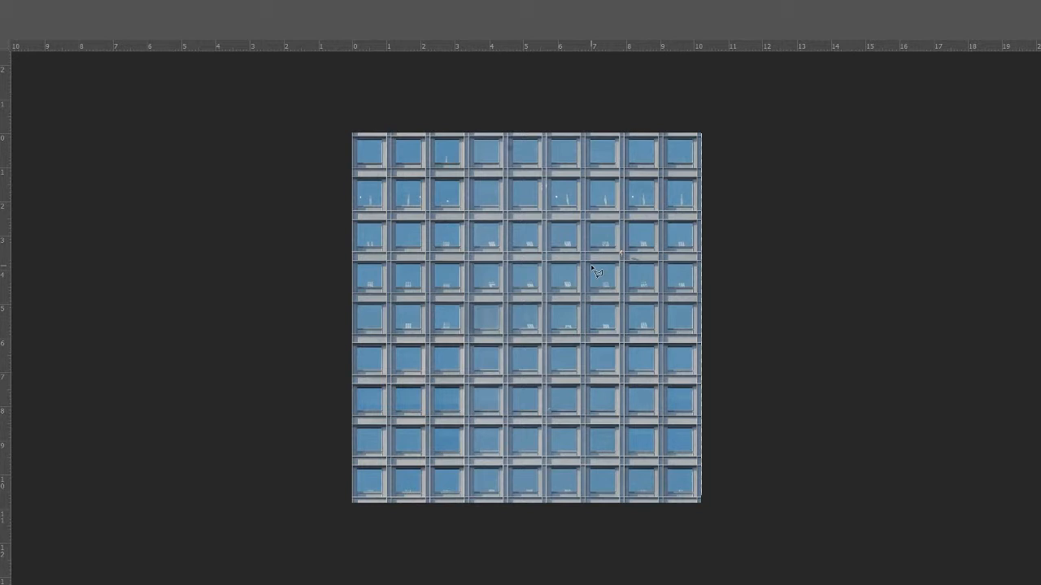
key(ctrl+a)
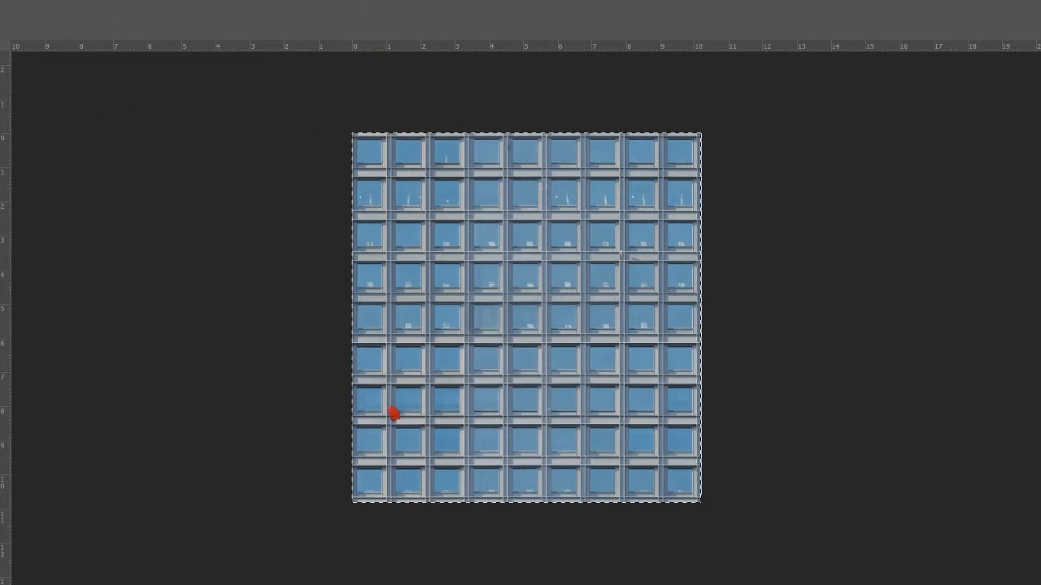
key(ctrl+Tab)
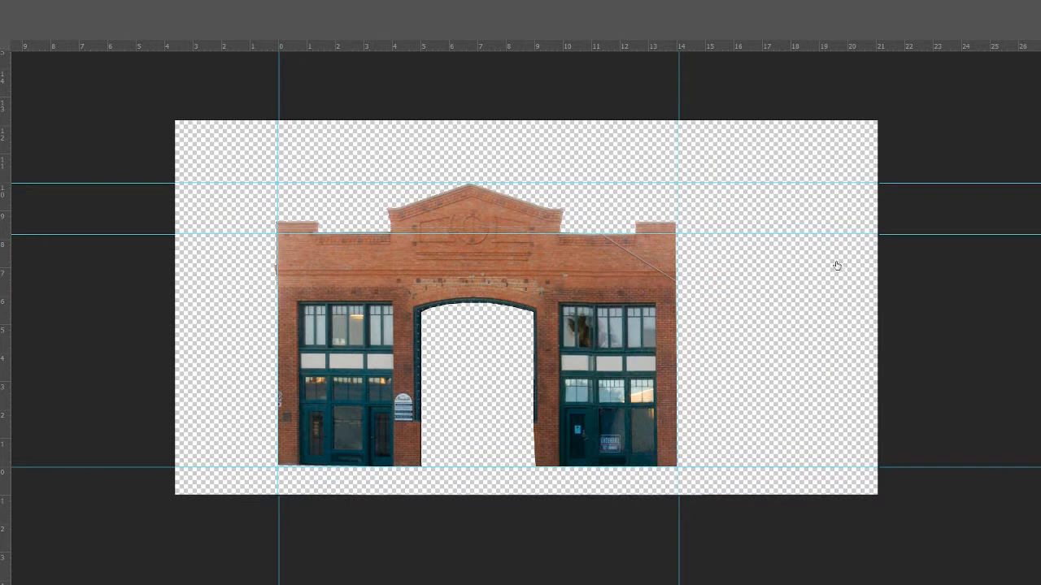
key(ctrl+v)
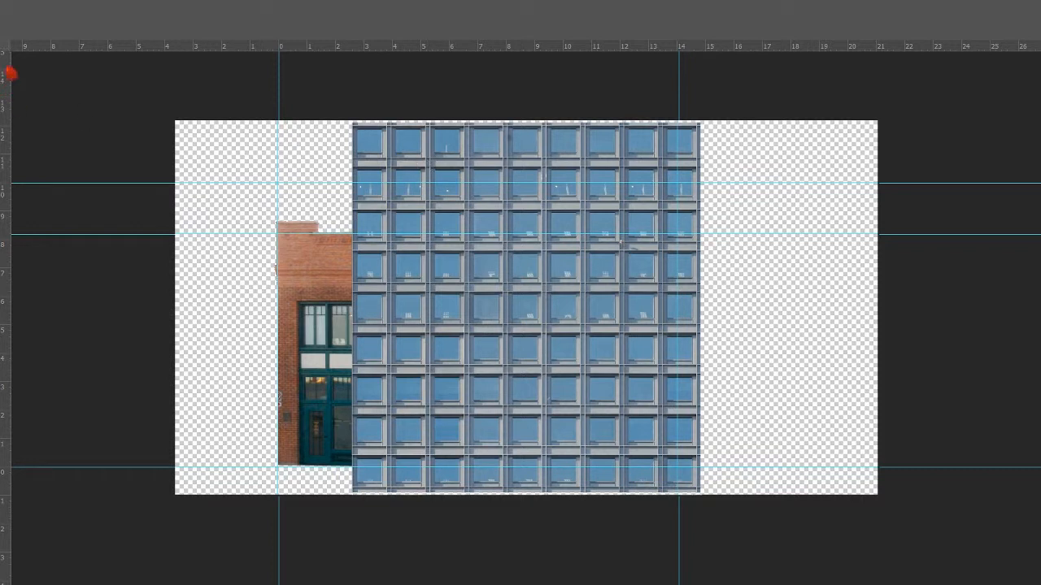
key(f)
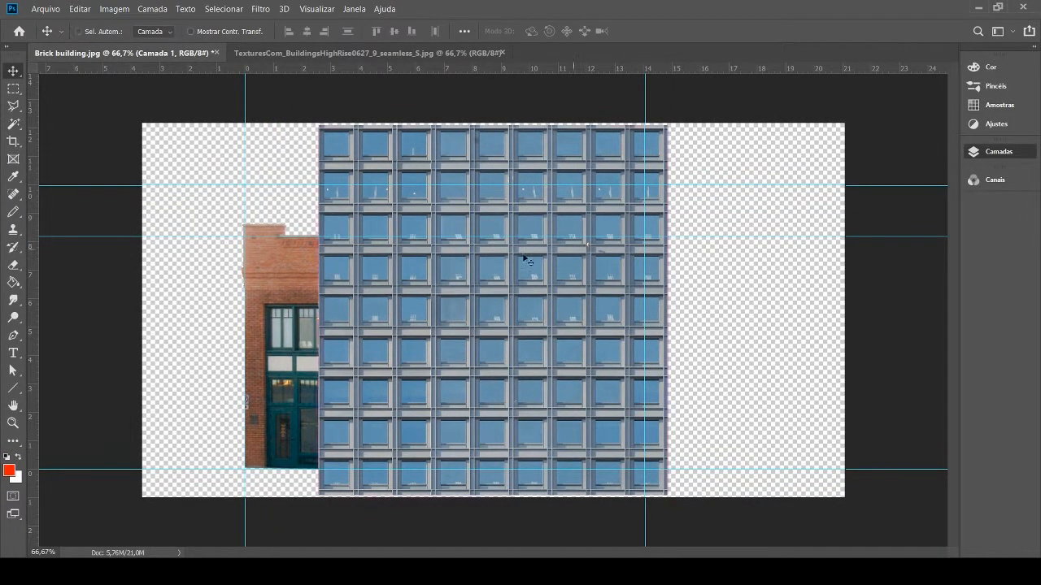
Step: Scale the pasted window texture proportionally to about 46.77% and place it behind the façade so it fills the arched opening down to the base guide
key(ctrl+t)
click(78, 9)
mouse_move(163, 303)
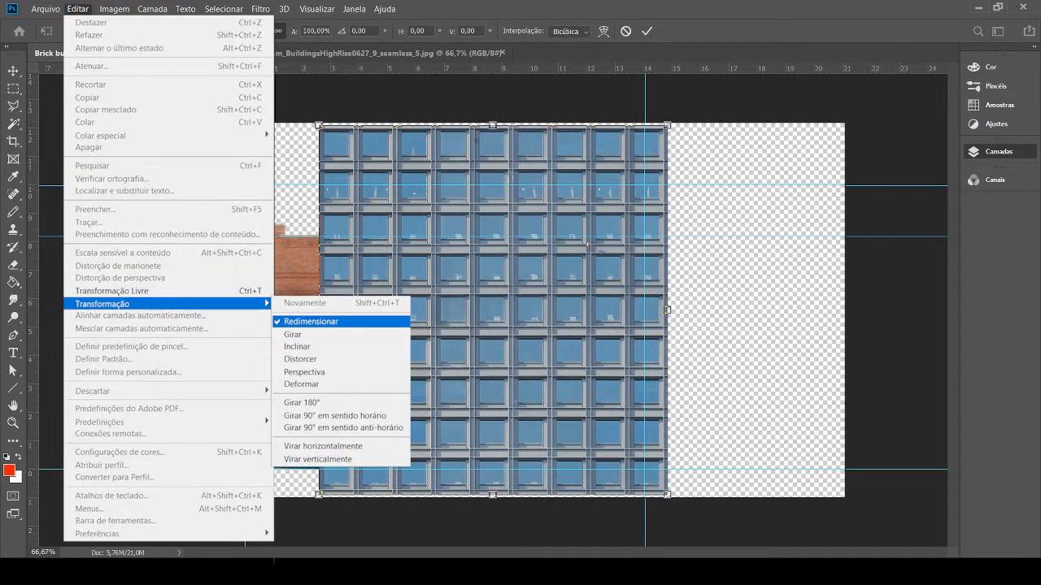
key(Escape)
click(310, 321)
drag(667, 124, 465, 337)
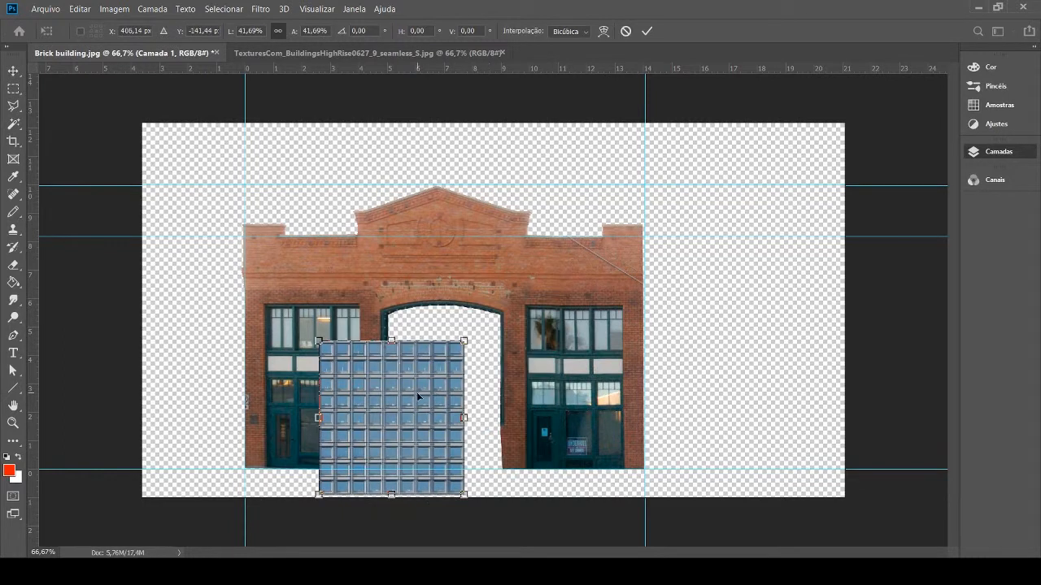
drag(421, 395, 462, 360)
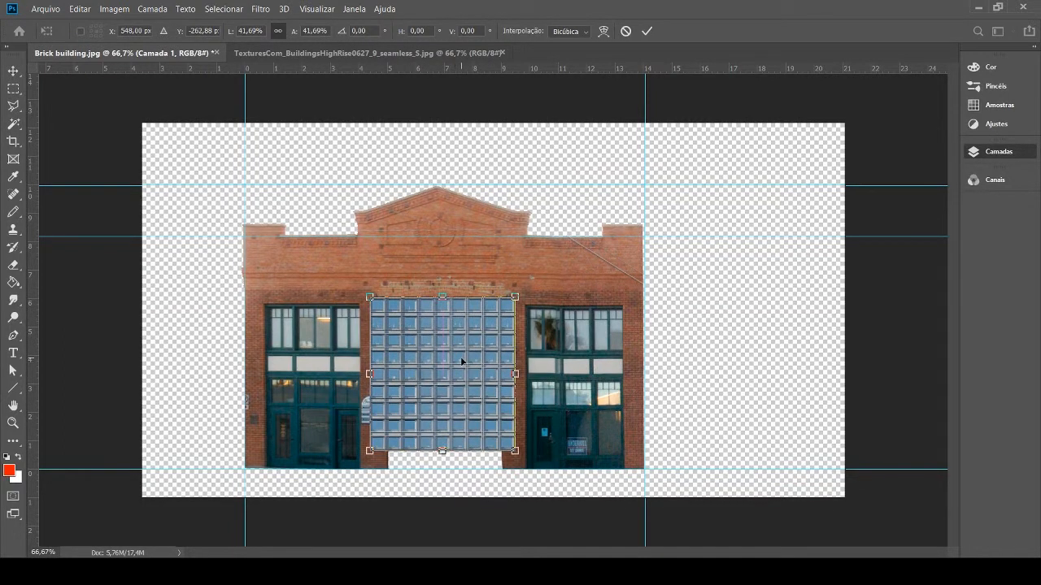
drag(442, 451, 442, 469)
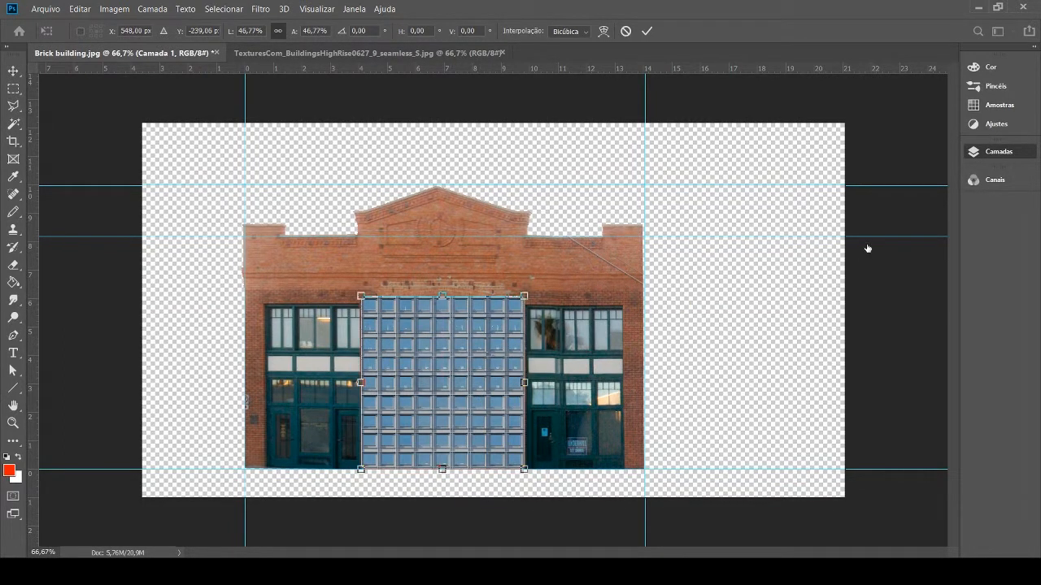
key(Return)
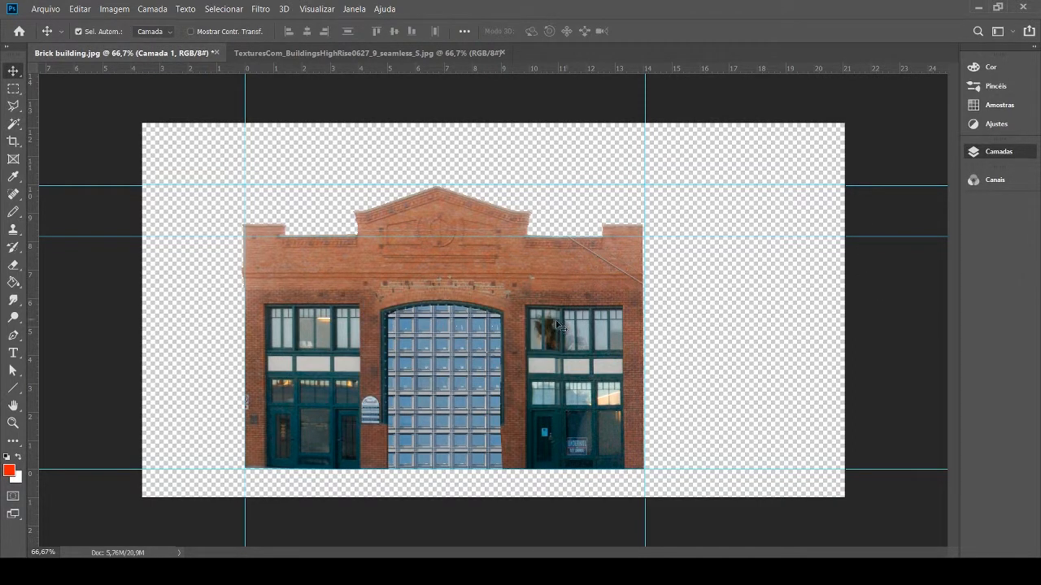
Step: Shift the window texture slightly within the arched opening and enlarge it proportionally to about 102%
mouse_move(434, 382)
mouse_down()
mouse_move(421, 363)
mouse_move(419, 386)
mouse_move(428, 388)
mouse_up()
key(ctrl+t)
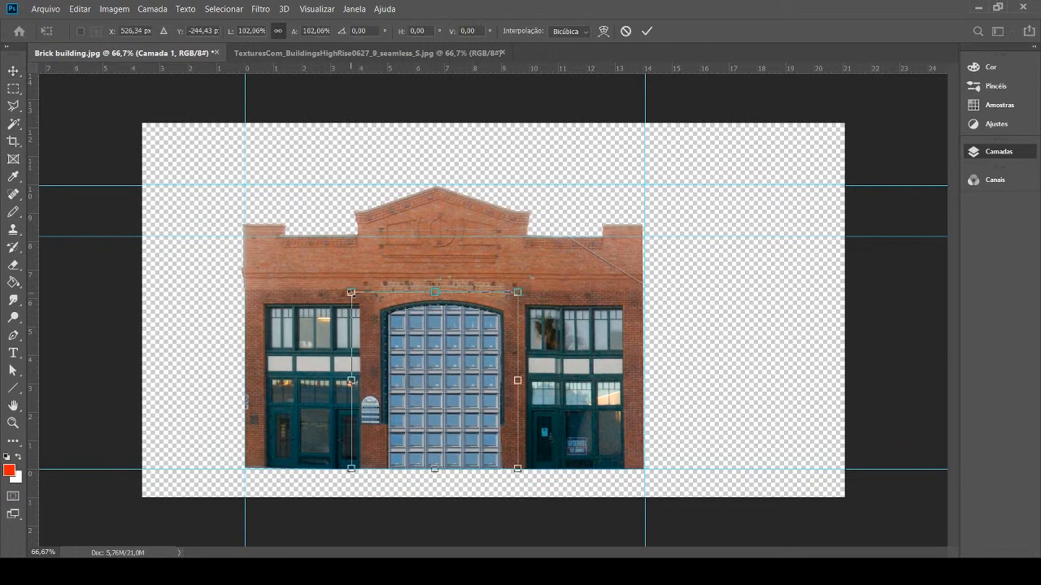
key(Return)
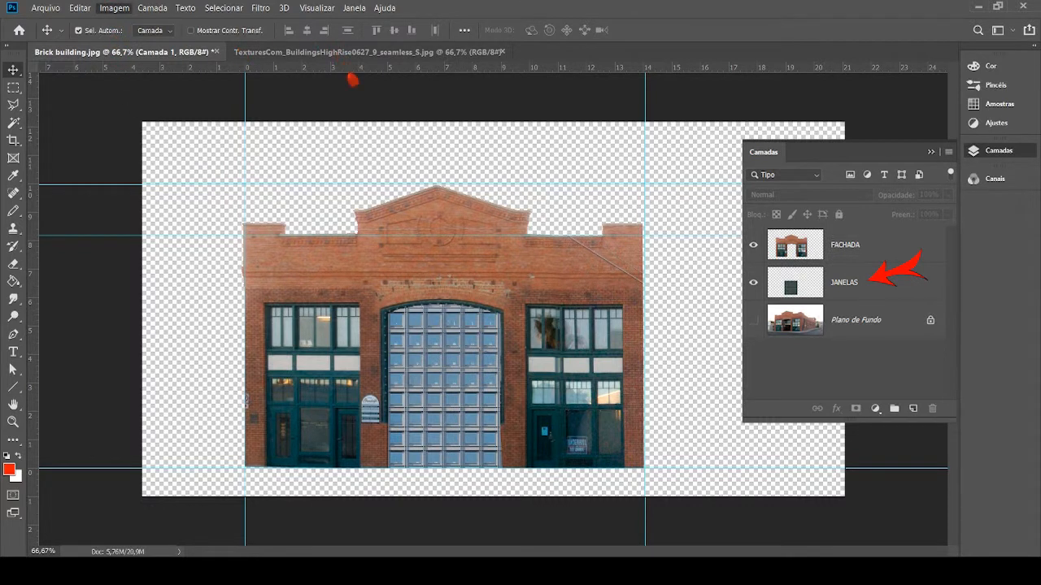
Step: Recolor the window texture to a dark green with Hue/Saturation, setting the hue to +180 and adjusting the saturation
key(i)
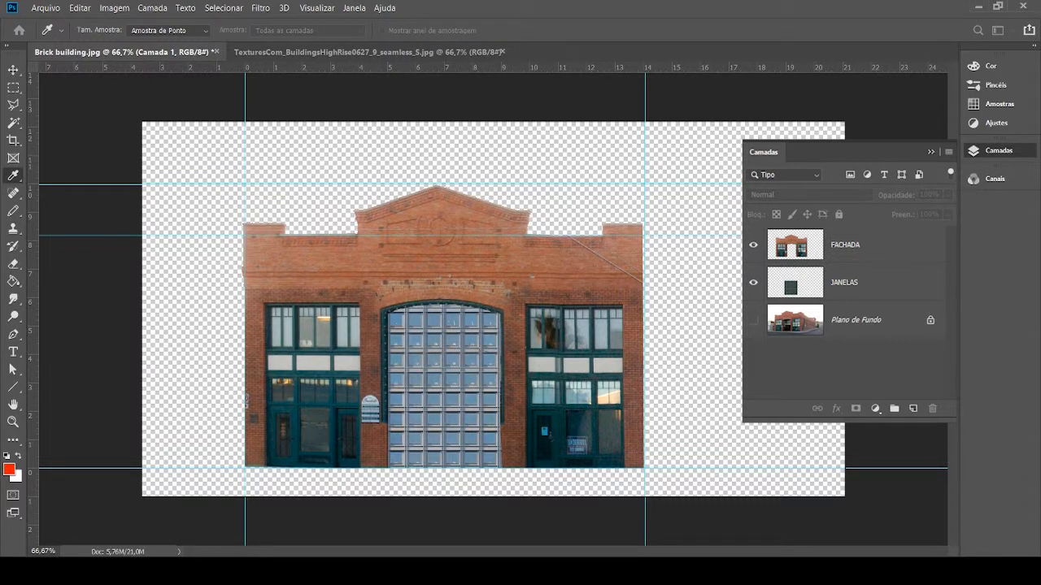
key(ctrl+u)
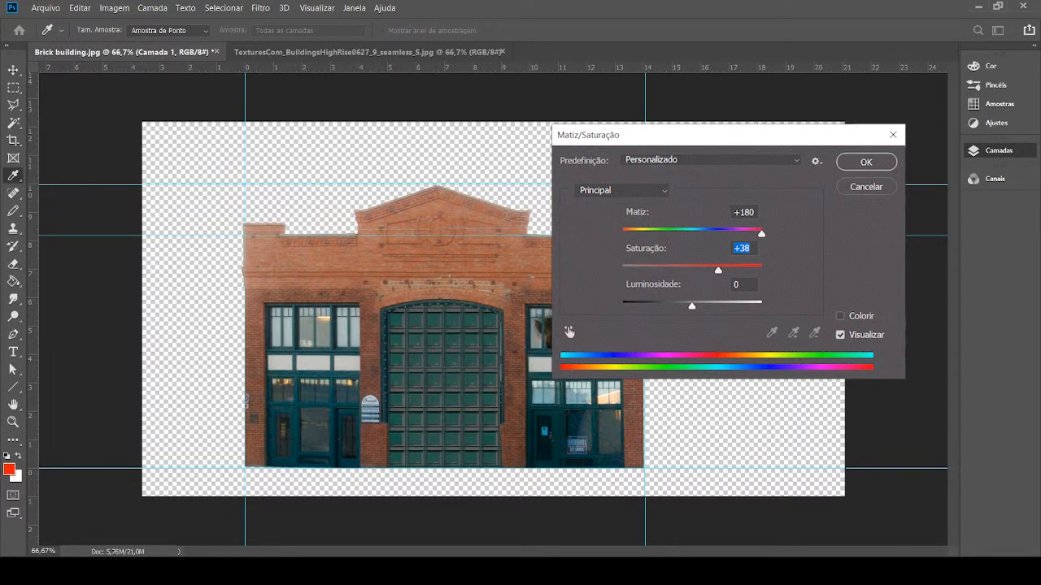
key(Return)
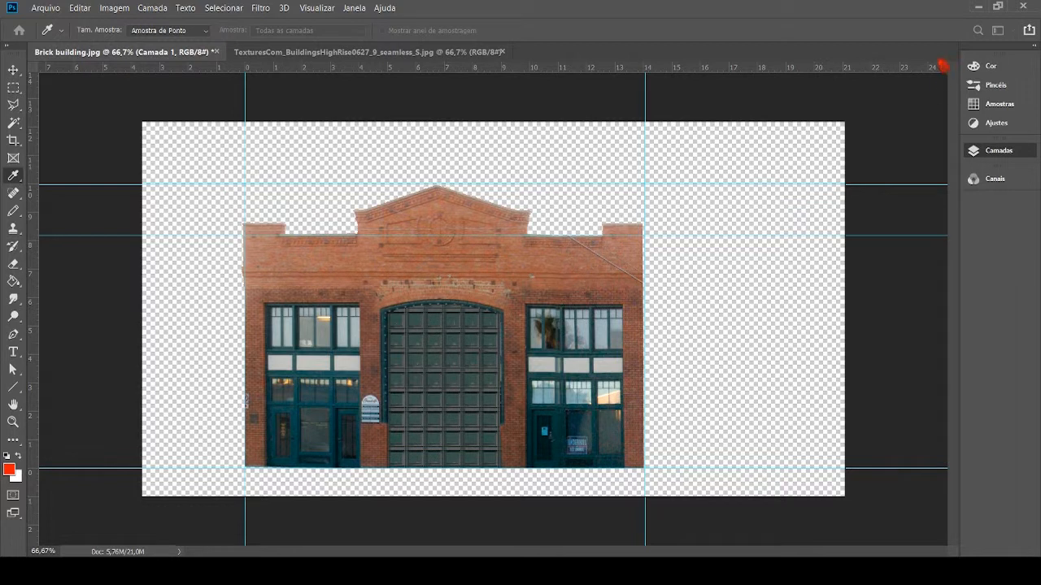
Step: Review the layer stack with the FACHADA, JANELAS and Plano de Fundo layers
key(F7)
key(v)
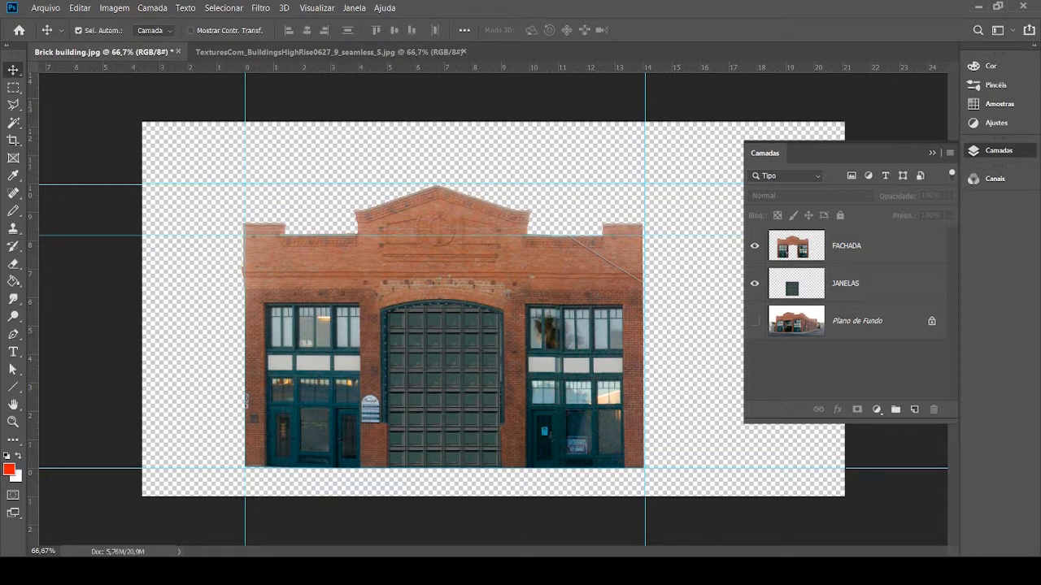
key(ctrl+v)
click(735, 388)
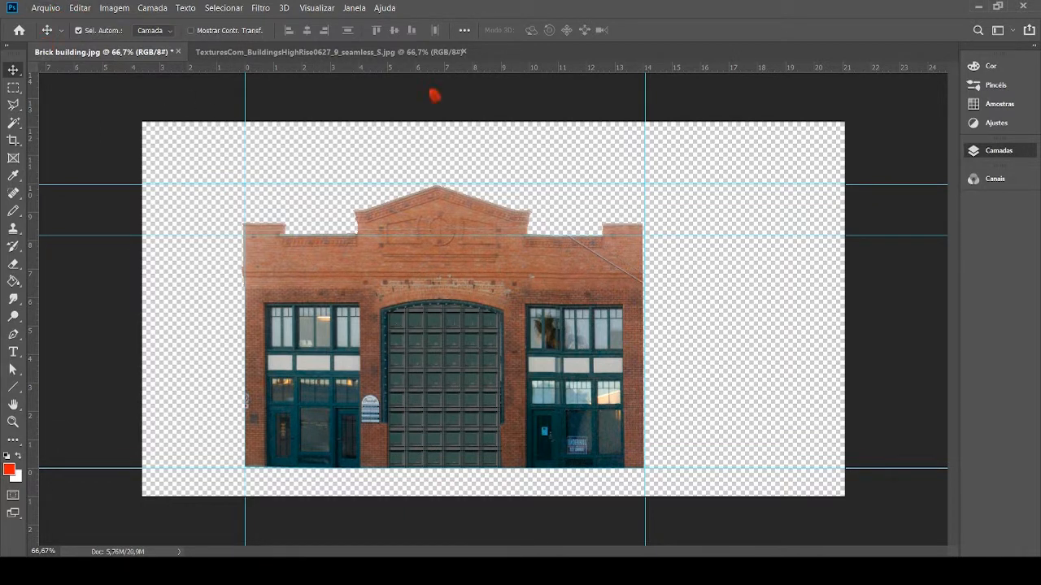
Step: Open the cut-out image of the photographer on a bicycle, copy all of it and paste it into the Brick building document
key(i)
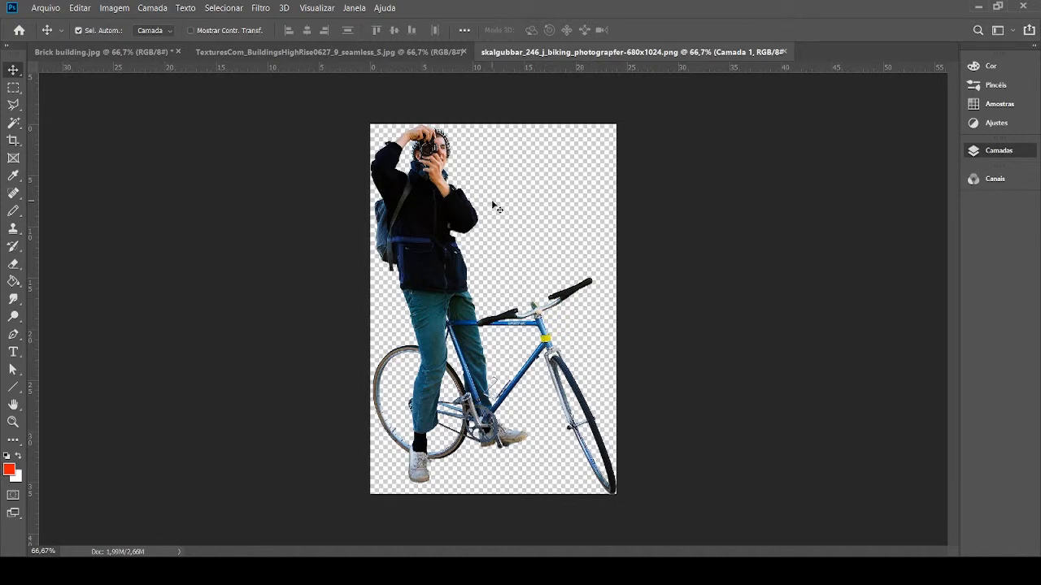
key(ctrl+a)
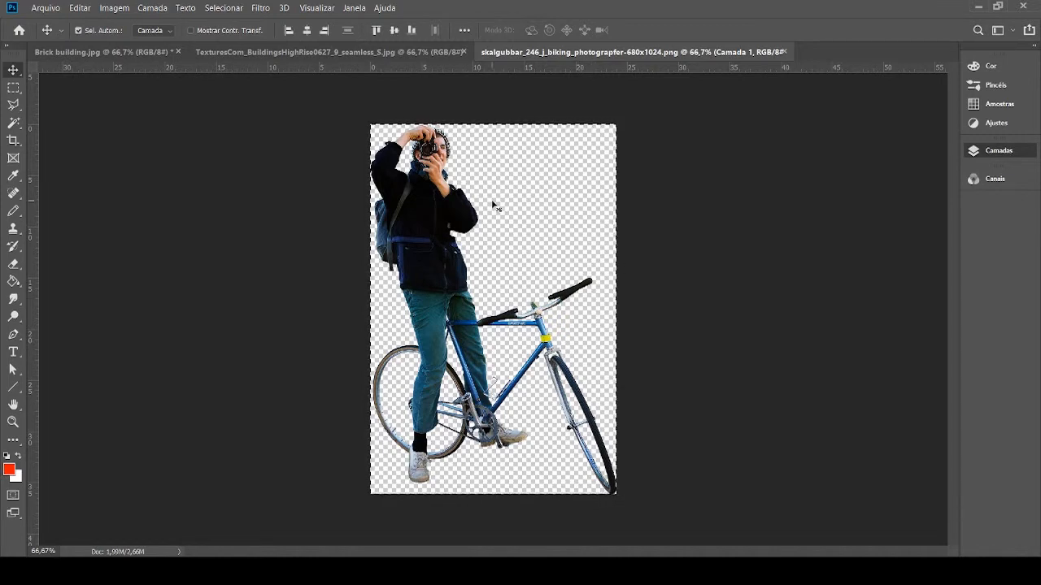
click(110, 52)
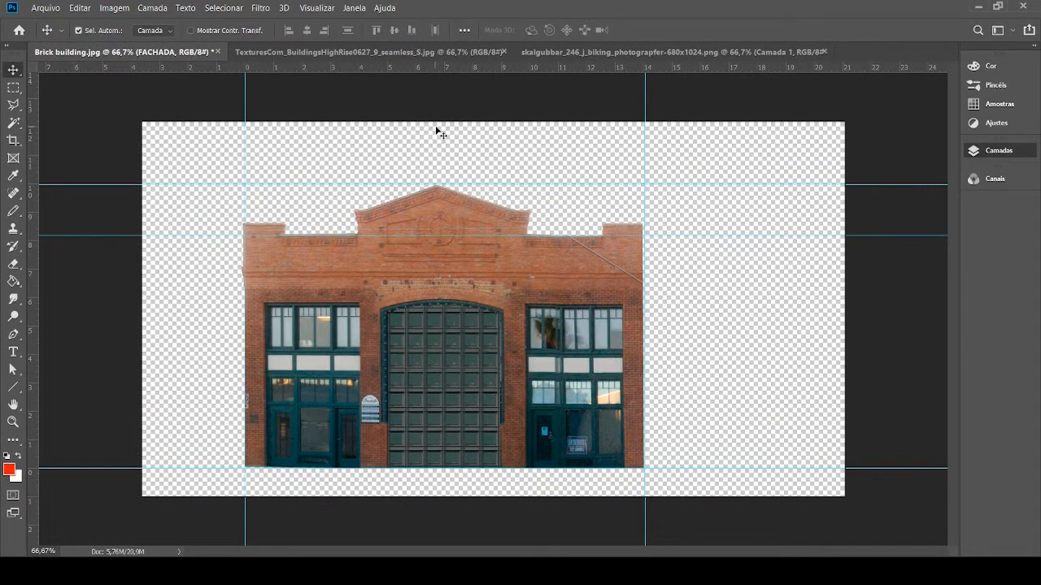
key(ctrl+v)
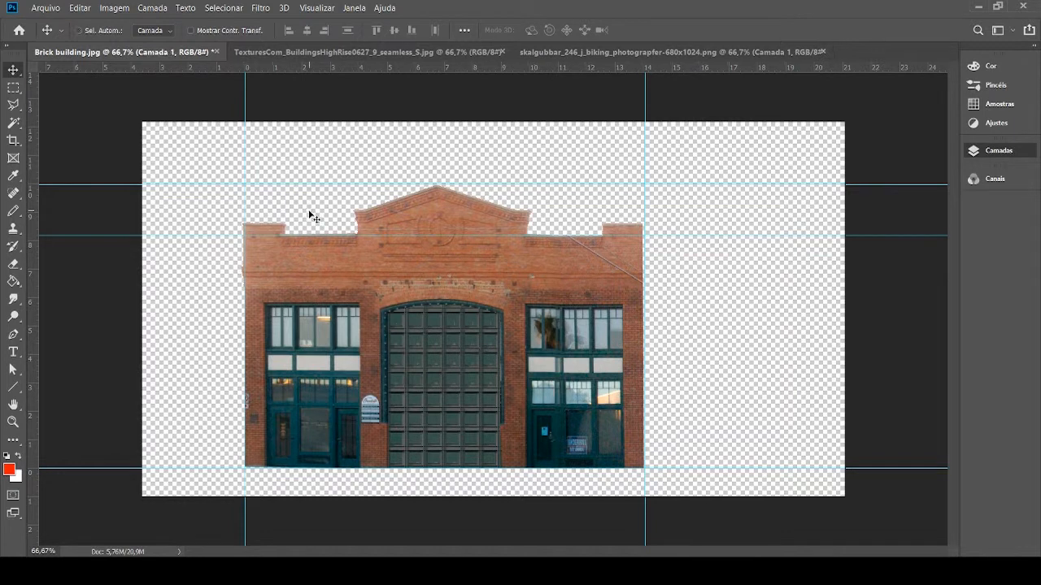
Step: Scale the pasted cyclist figure proportionally to 30.57% and place it in front of the façade's left doors
key(ctrl+t)
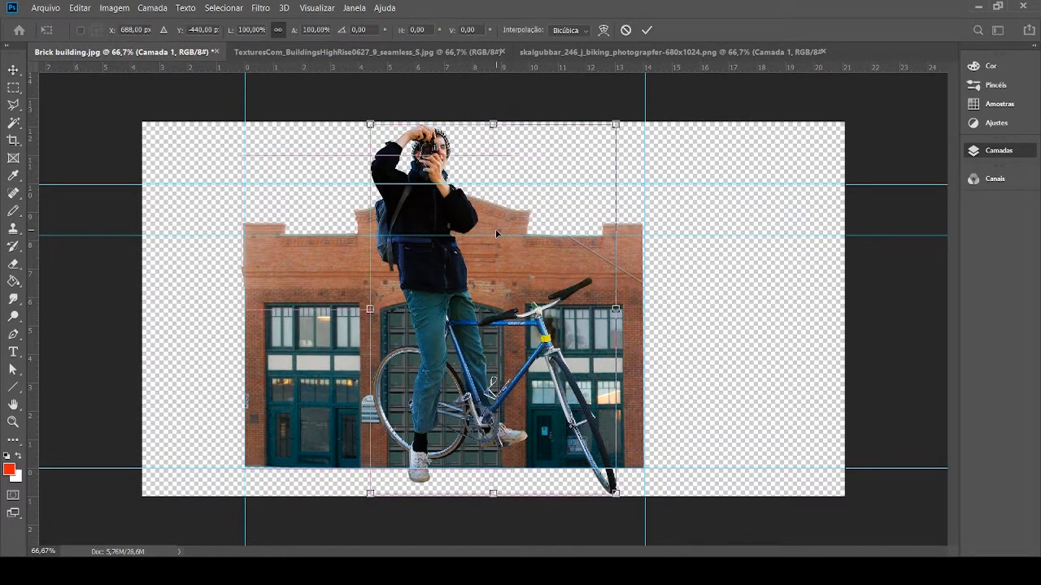
drag(616, 125, 453, 389)
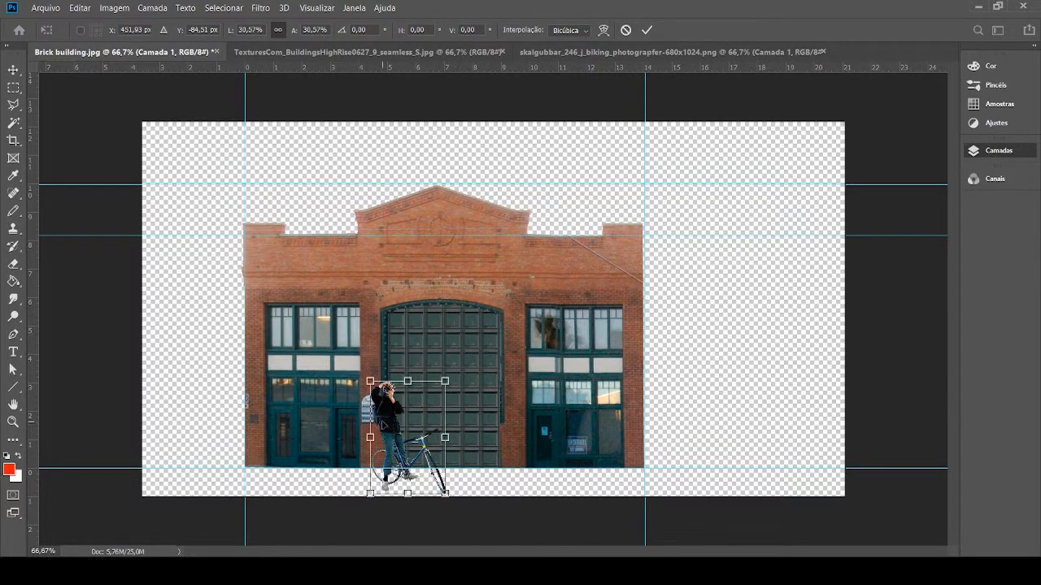
drag(384, 422, 304, 423)
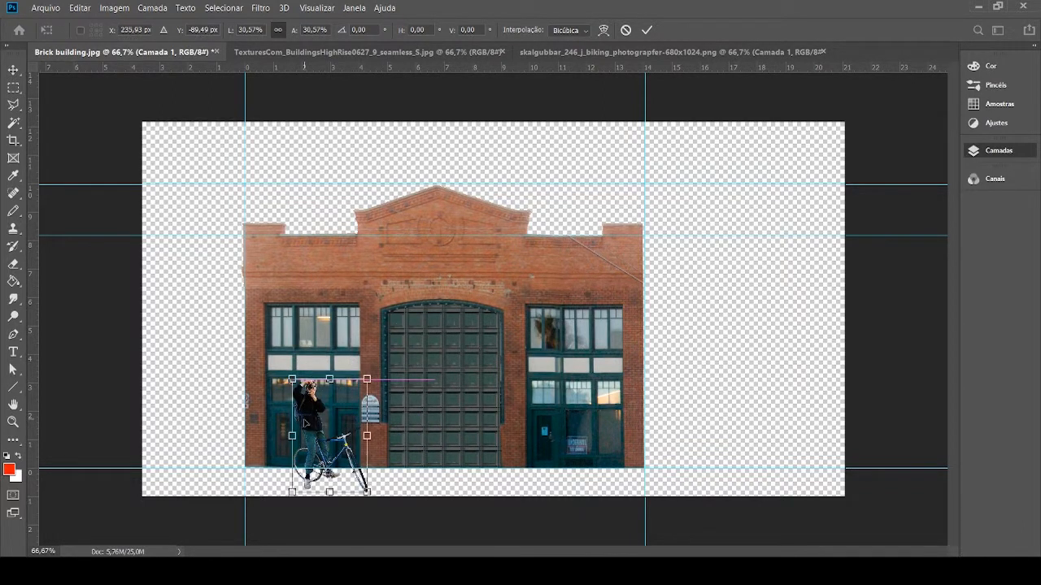
click(753, 334)
Step: Shift the façade with its window texture up and to the right, and rename the cyclist's layer as Figura humana
drag(478, 305, 539, 274)
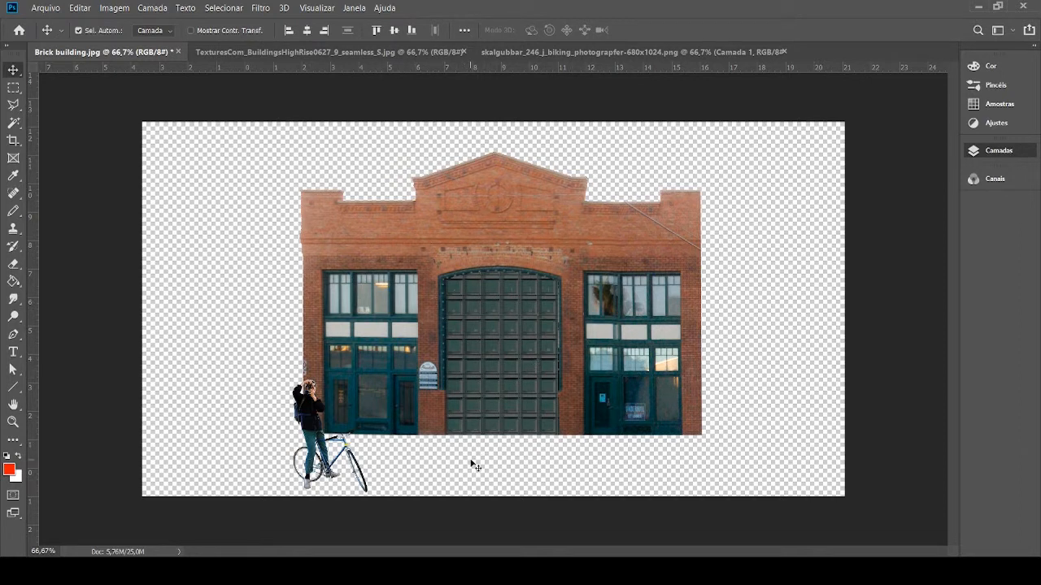
click(855, 232)
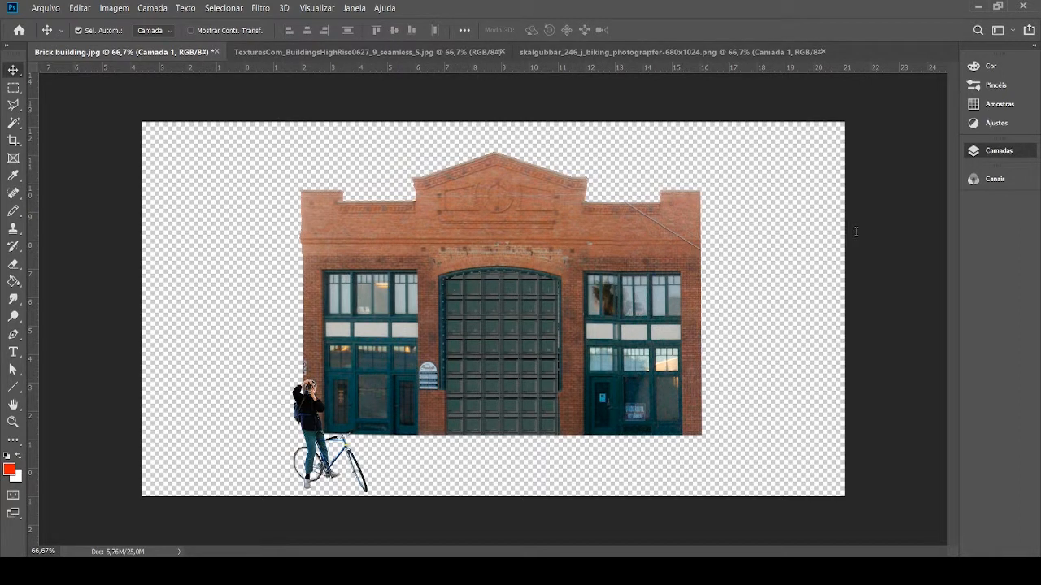
key(Return)
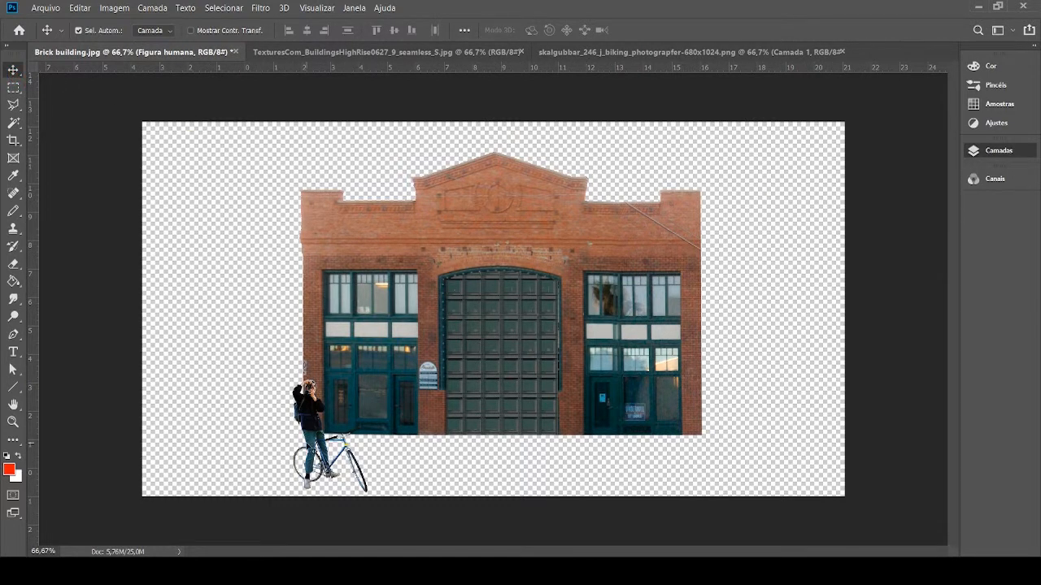
Step: Add a horizontal guide across the lower façade and place the cyclist left of the building with the head aligned to the guide
drag(308, 449, 240, 439)
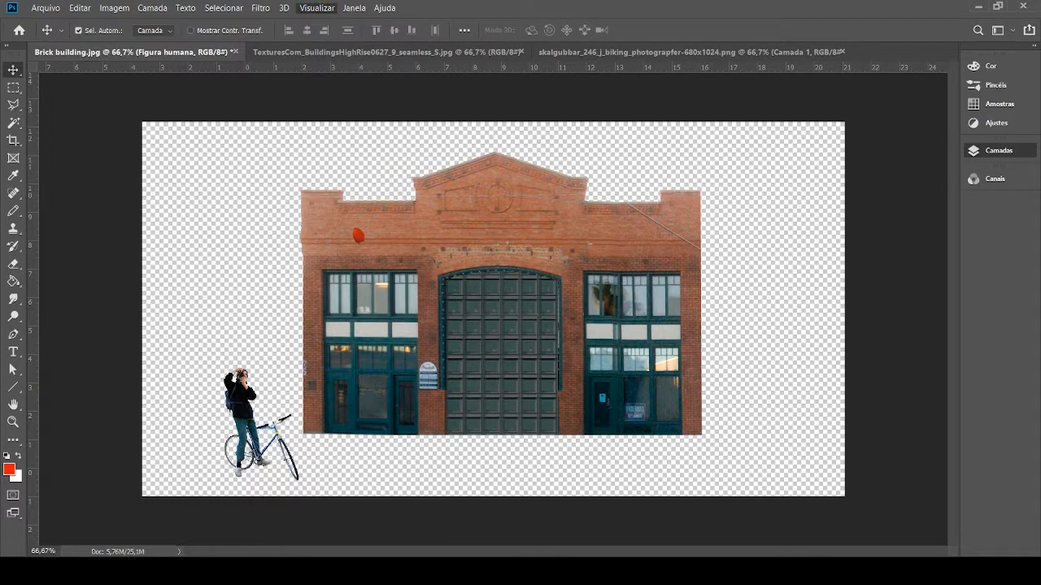
drag(478, 68, 478, 393)
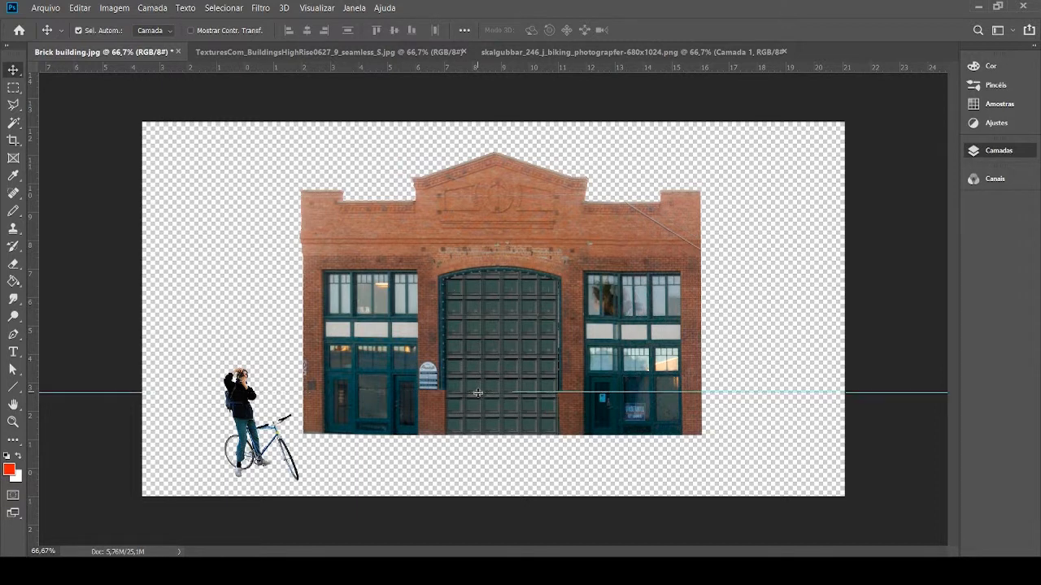
click(247, 417)
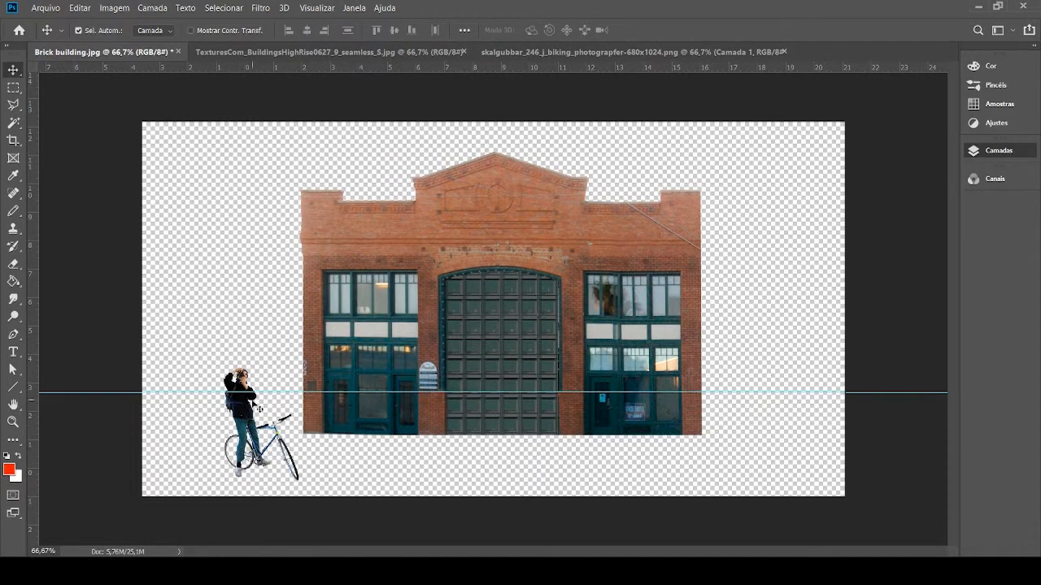
drag(238, 427, 259, 444)
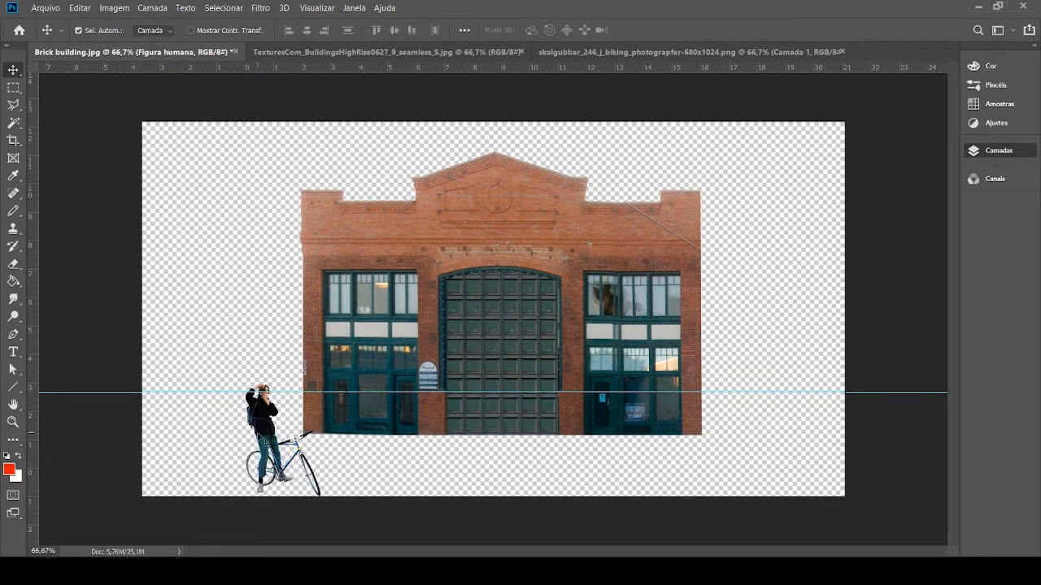
drag(264, 423, 352, 256)
drag(218, 450, 262, 450)
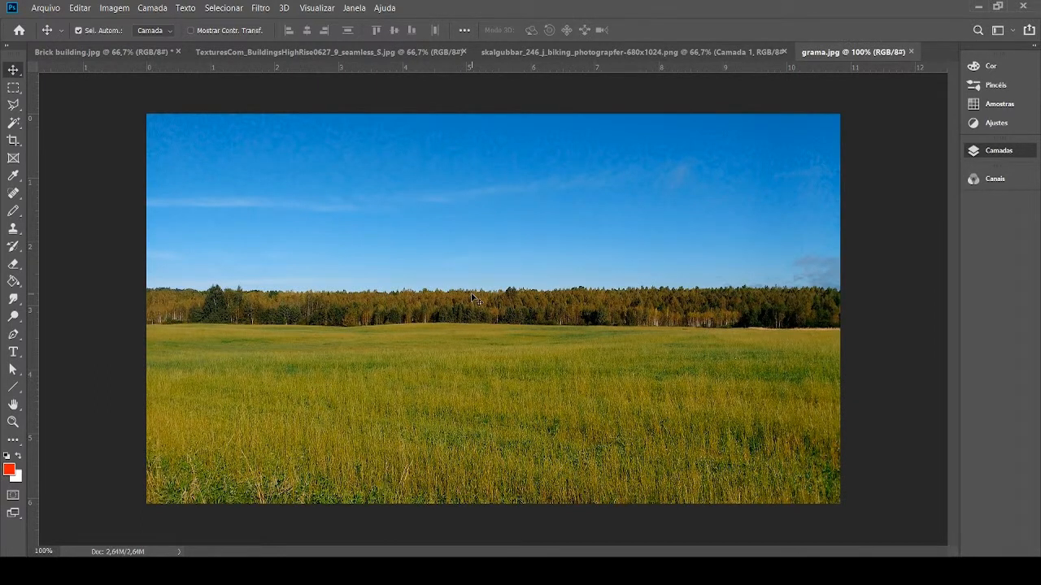
Step: Copy the entire grama.jpg meadow image and paste it into the Brick building document
key(ctrl+a)
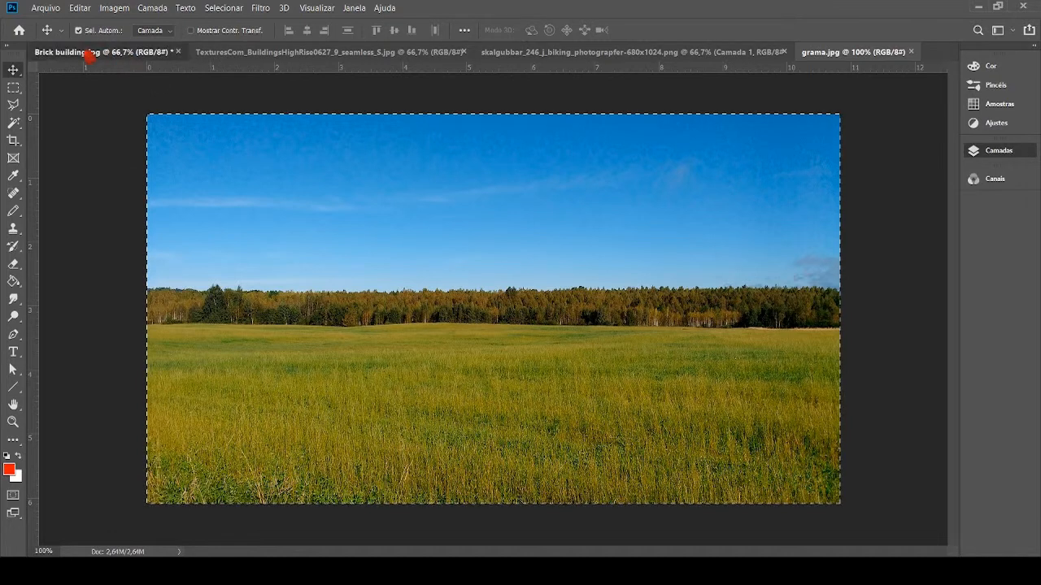
click(88, 54)
key(ctrl+v)
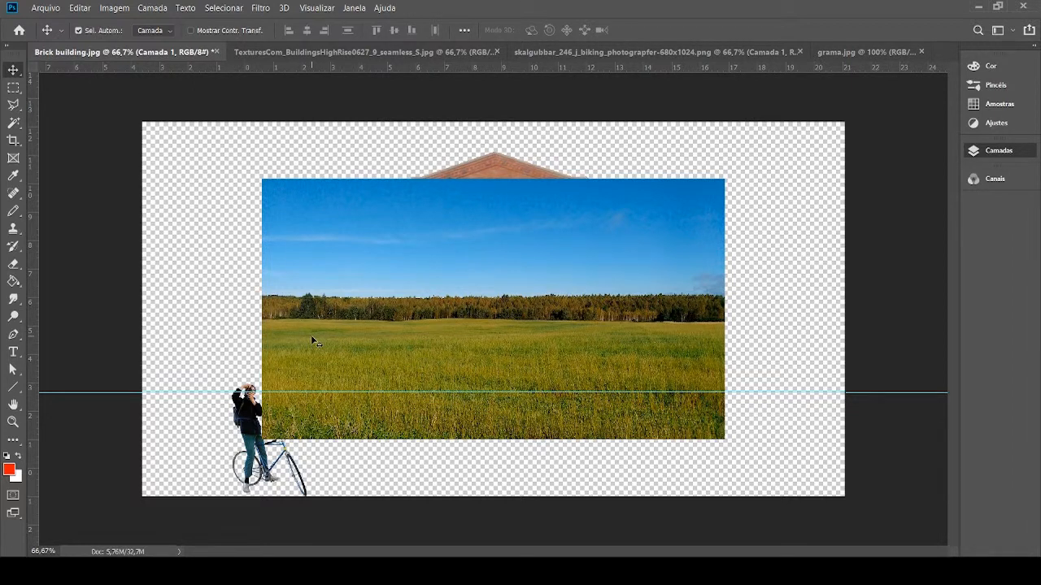
Step: Enlarge the meadow image to cover the canvas behind the façade and lower it so its tree line meets the horizontal guide
key(ctrl+t)
drag(723, 179, 862, 103)
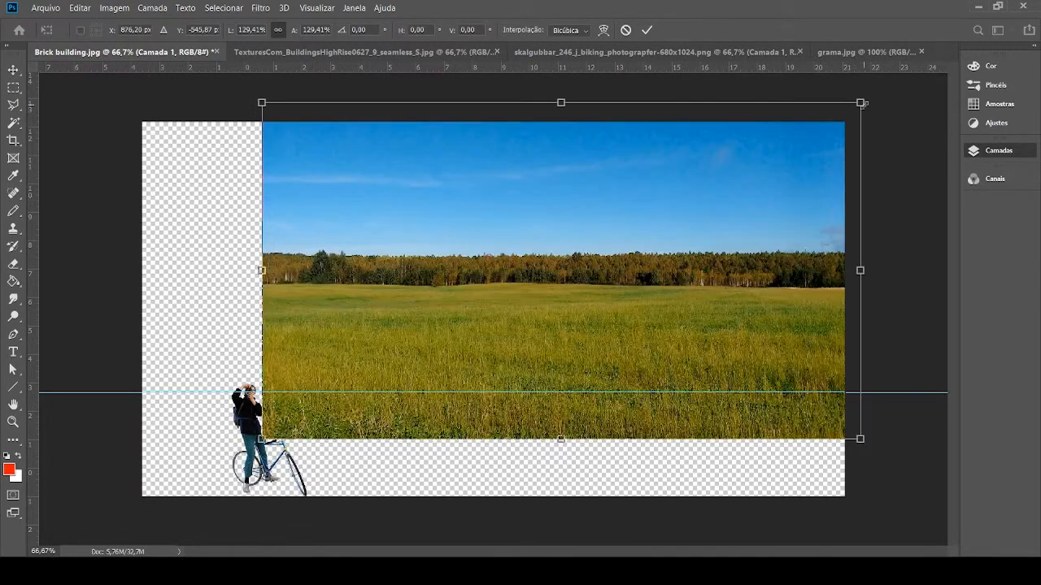
drag(261, 440, 103, 518)
key(Return)
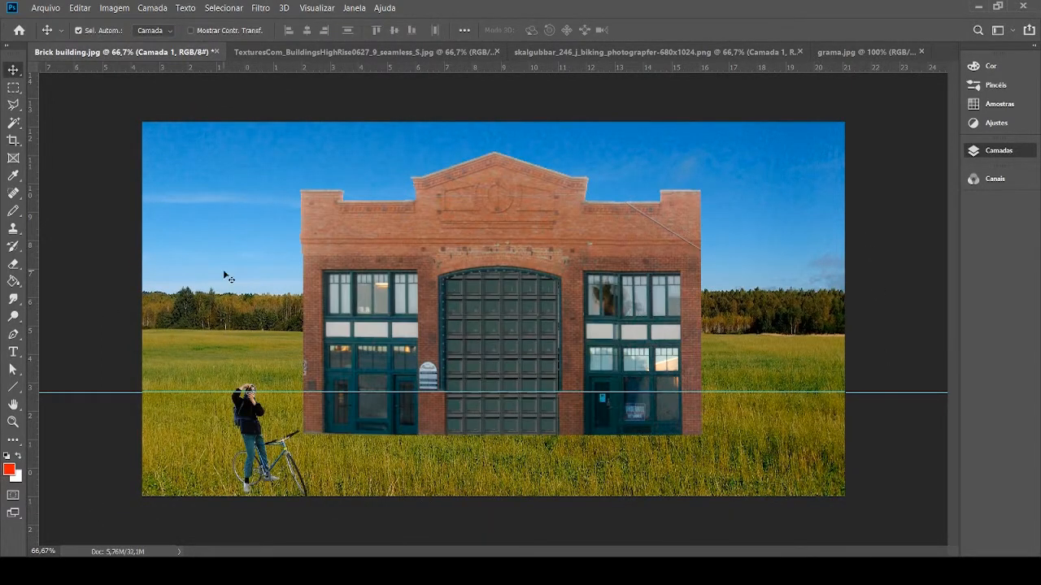
drag(227, 161, 209, 255)
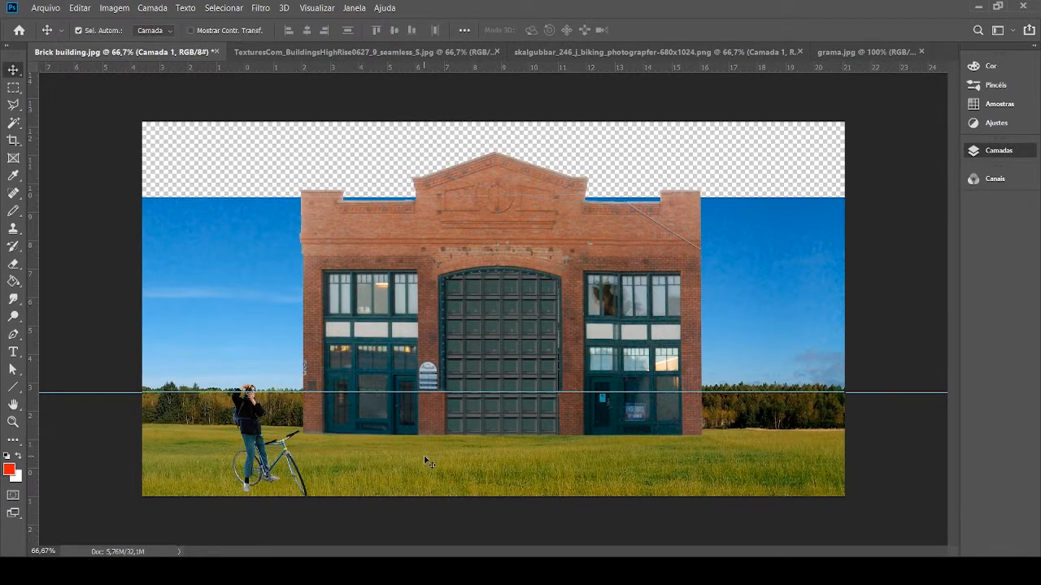
drag(424, 457, 414, 465)
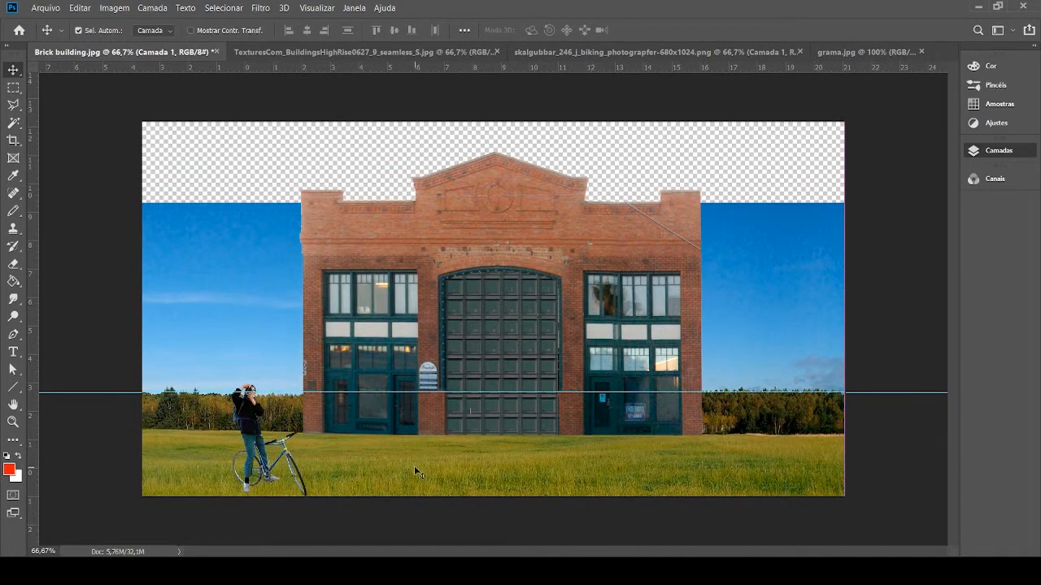
Step: Name the meadow layer Grama and mask it so only the grass below the façade's base shows
click(14, 87)
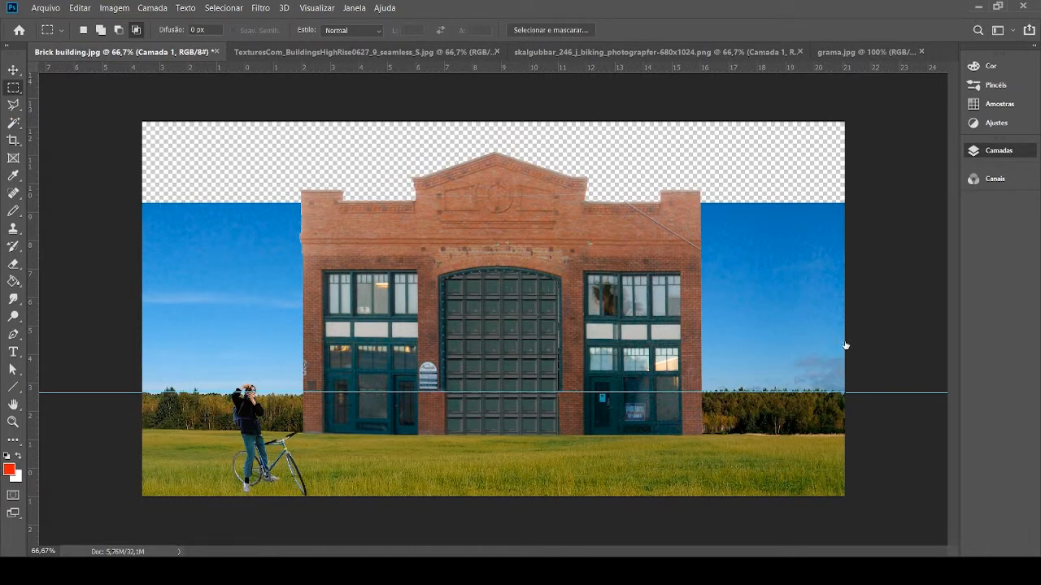
key(F7)
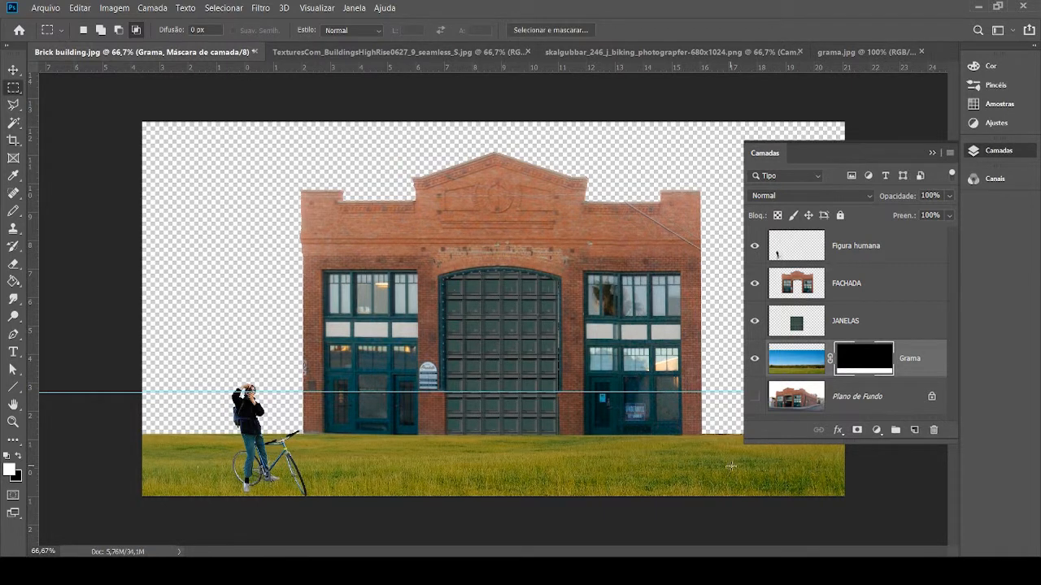
click(998, 150)
key(ctrl+;)
Step: Open tree-1511608_960_720.png, copy the whole blossoming tree and paste it into the Brick building document
key(ctrl+o)
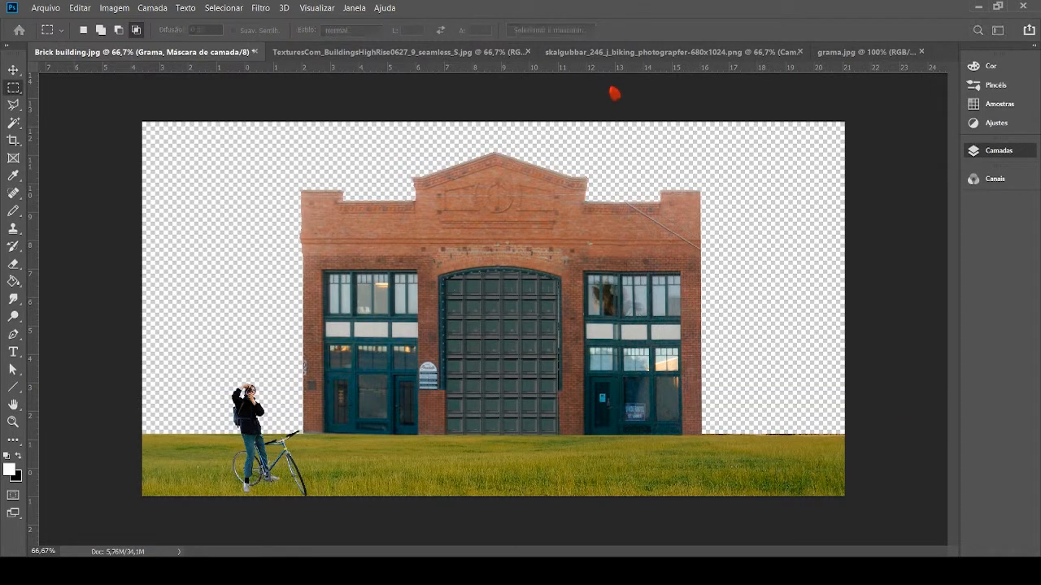
double_click(587, 281)
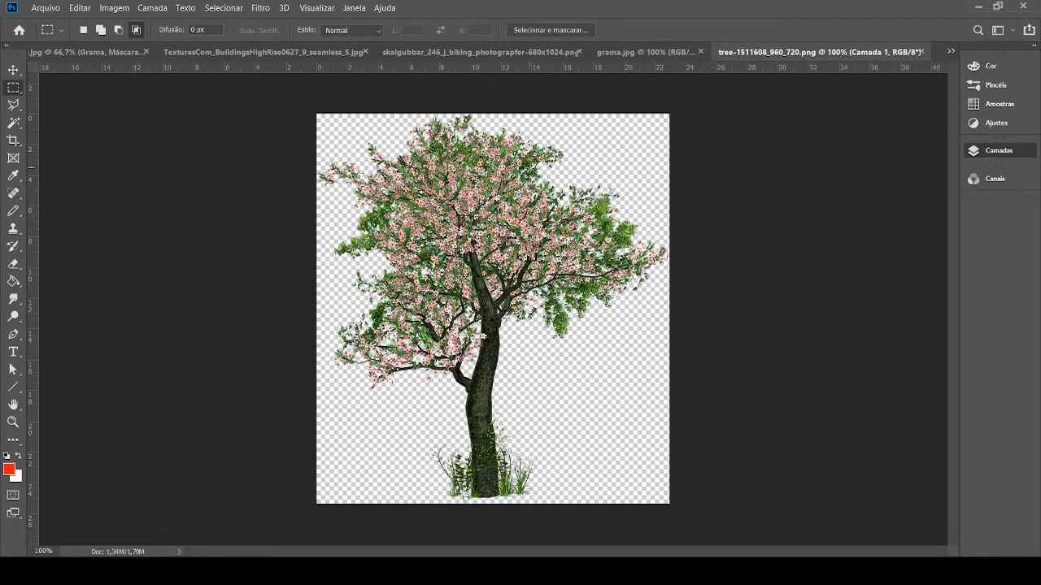
key(ctrl+a)
click(90, 55)
key(ctrl+v)
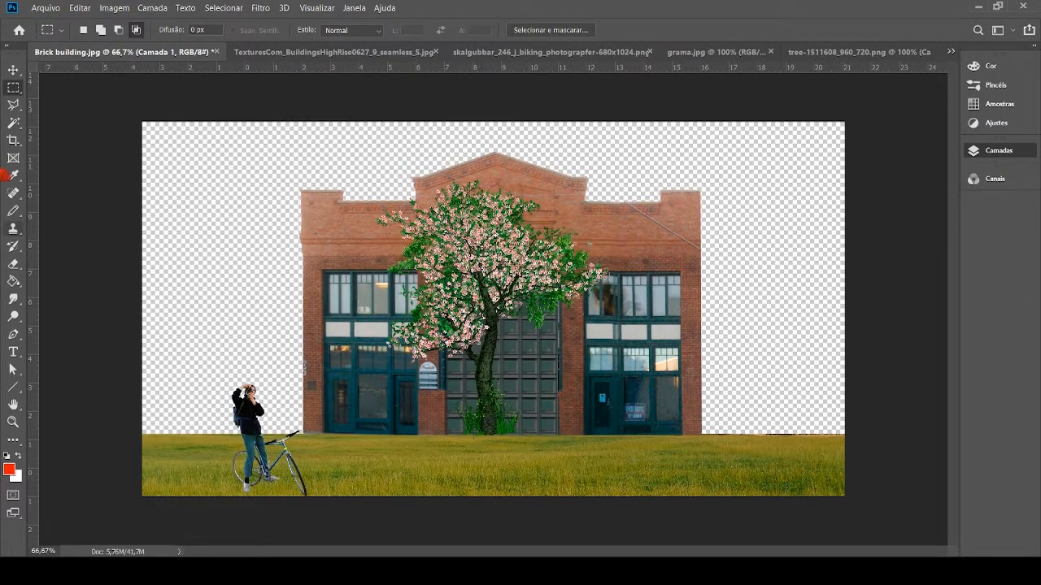
Step: Move the tree onto the grass in front of the façade's right side and name its layer ARVORE
click(13, 70)
drag(465, 283, 566, 326)
scroll(583, 324, down, 1)
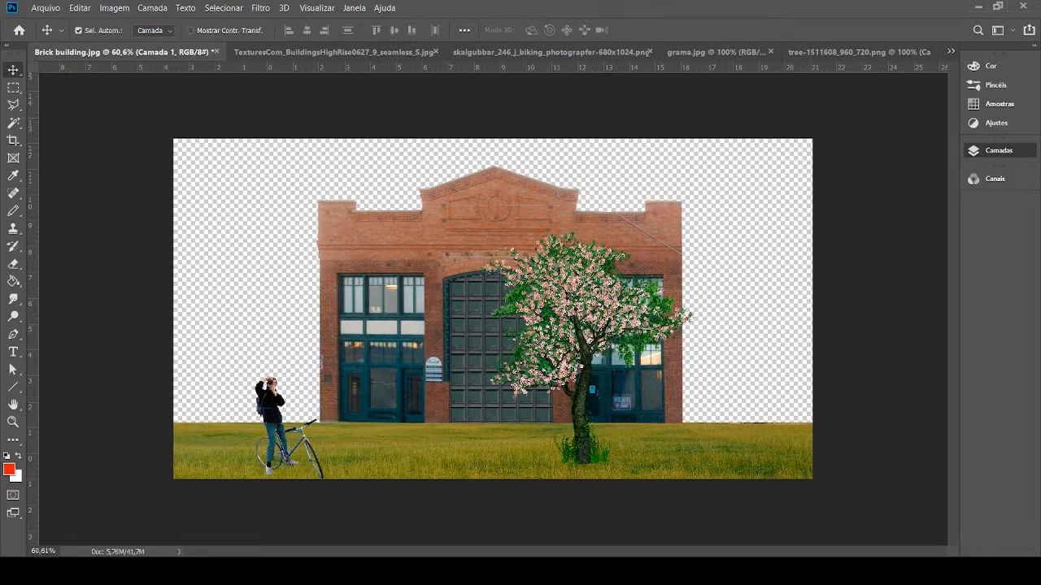
key(ctrl+z)
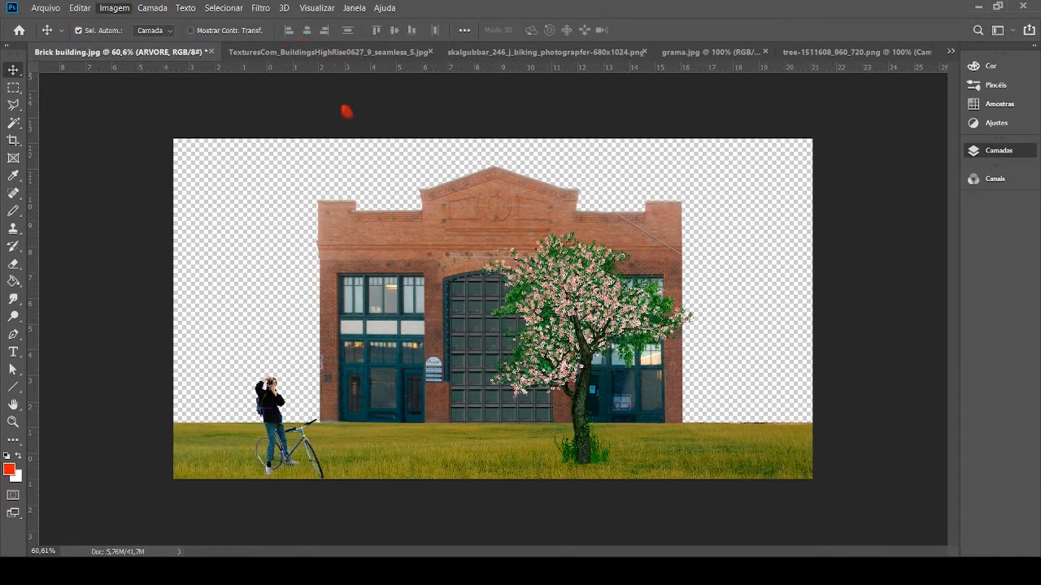
Step: Mute the tree's colors with Hue/Saturation and set the ARVORE layer's opacity to 70%
key(ctrl+u)
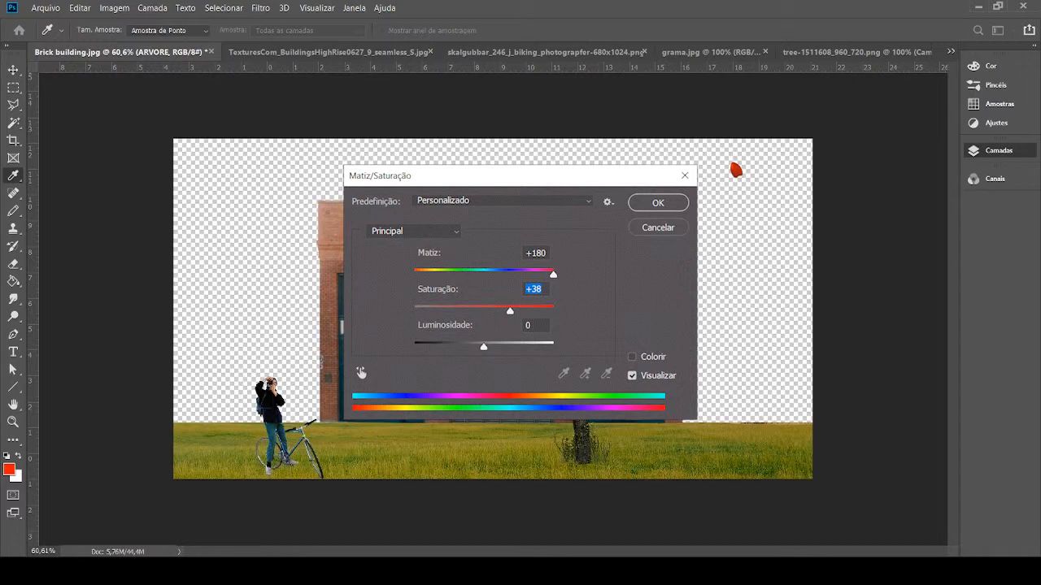
key(Escape)
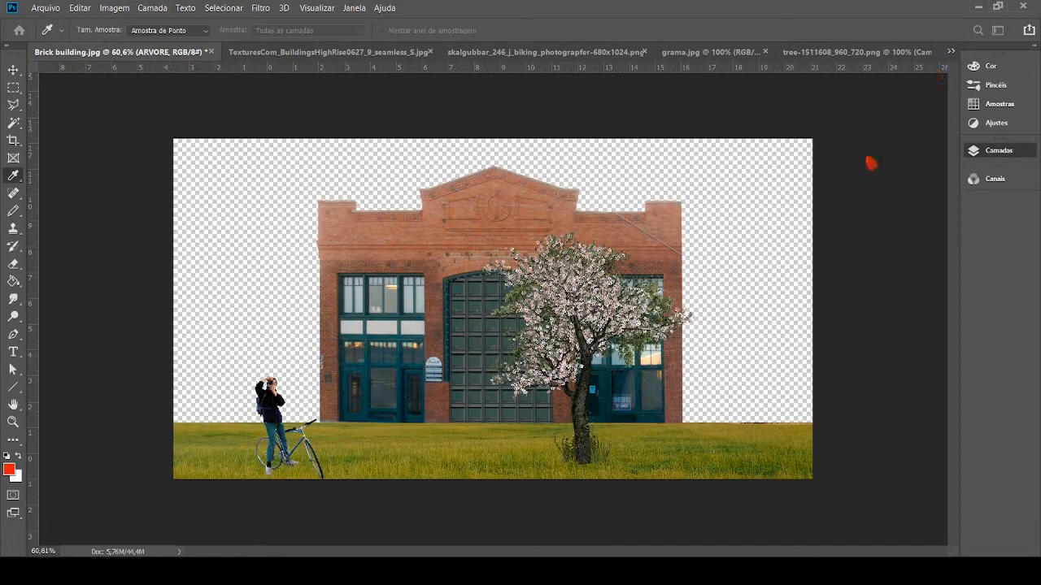
key(v)
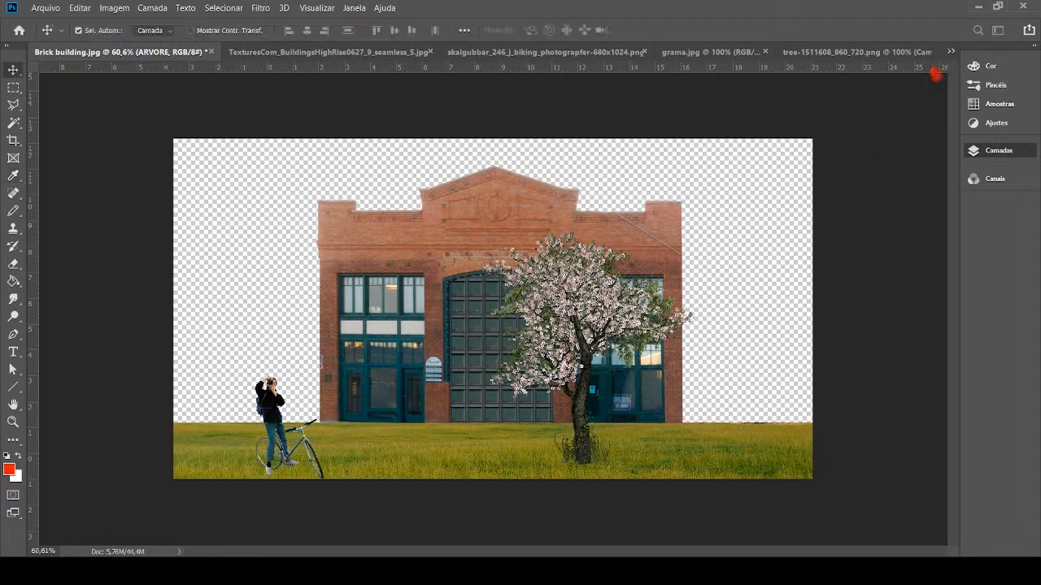
key(F7)
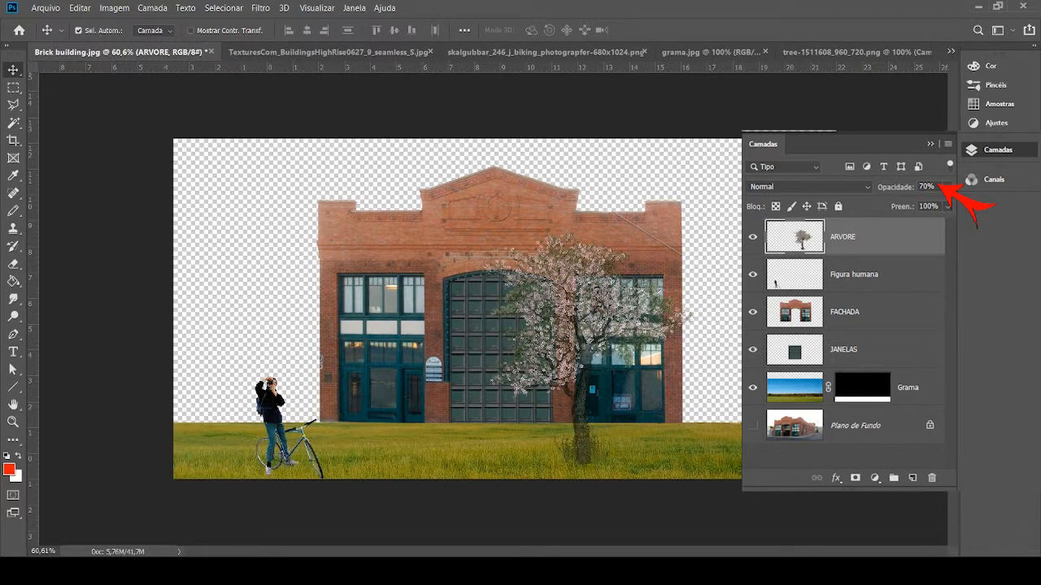
Step: Lower the opacity of the Figura humana layer and save the composition as Brick building.psd
click(854, 275)
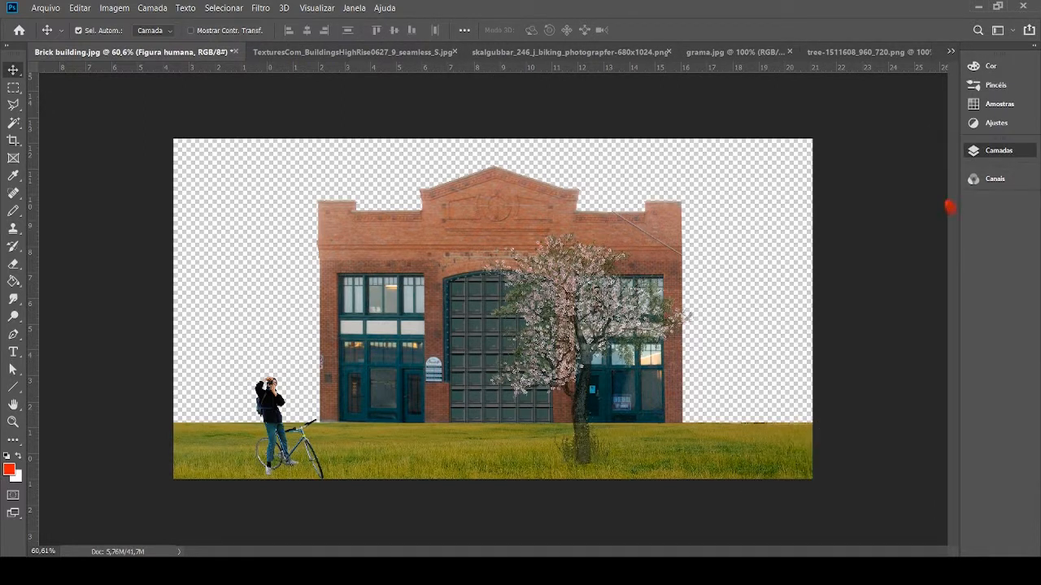
key(7)
key(8)
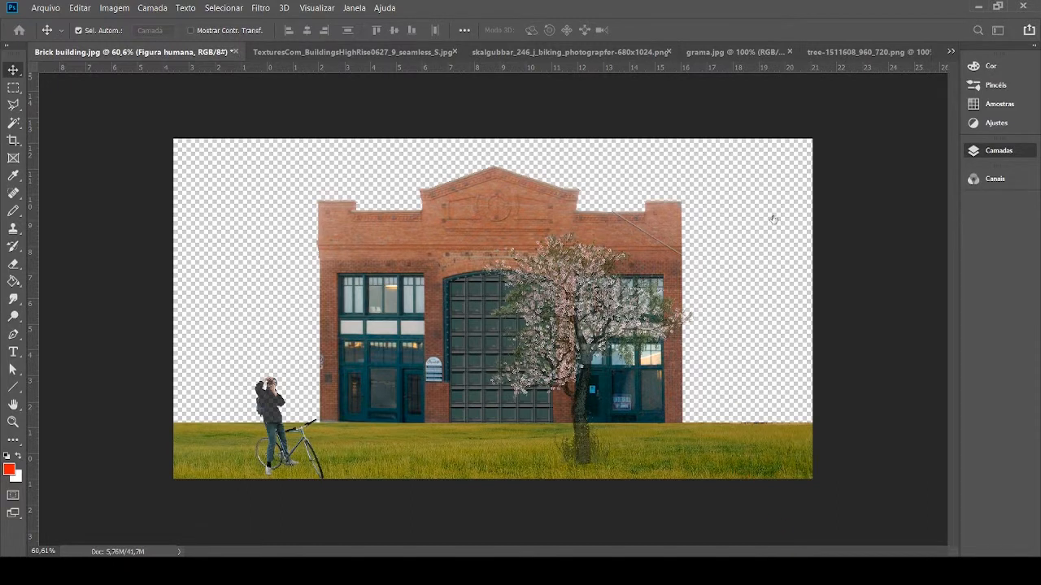
click(723, 152)
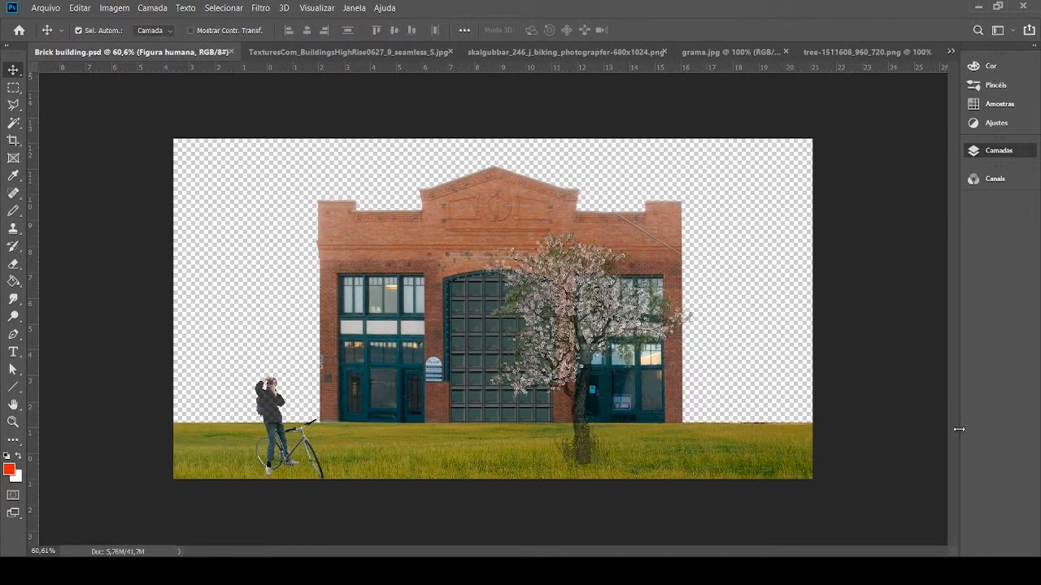